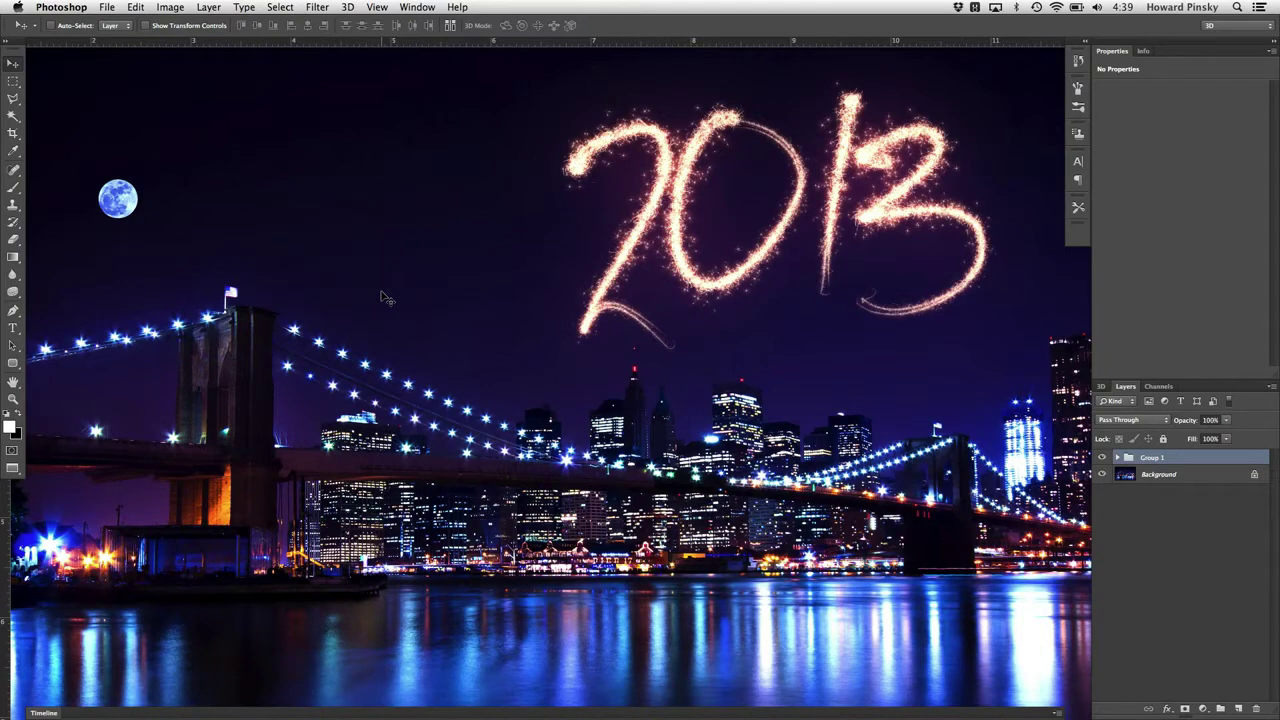
# Step: Delete Group 1 so the Background bridge photo is the only layer left
pyautogui.press('Delete')
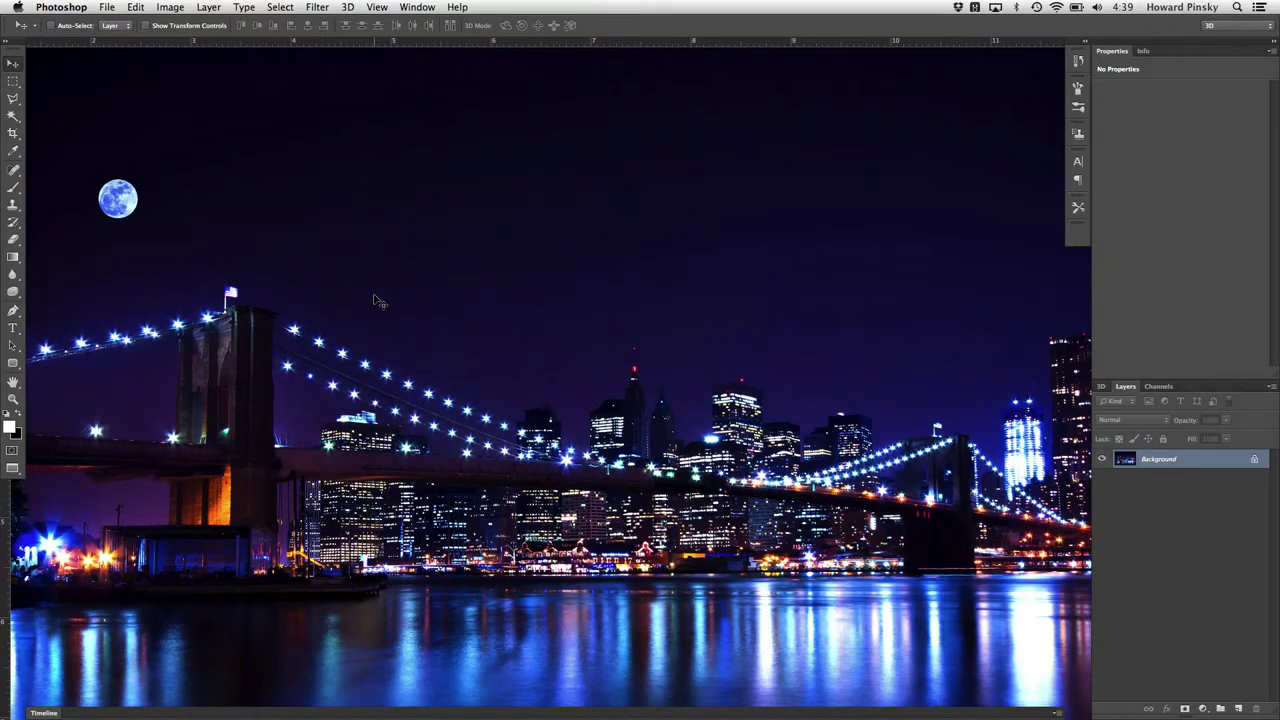
# Step: Set up the Type tool with the Second Lyrics font at 175 pt
pyautogui.click(12, 329)
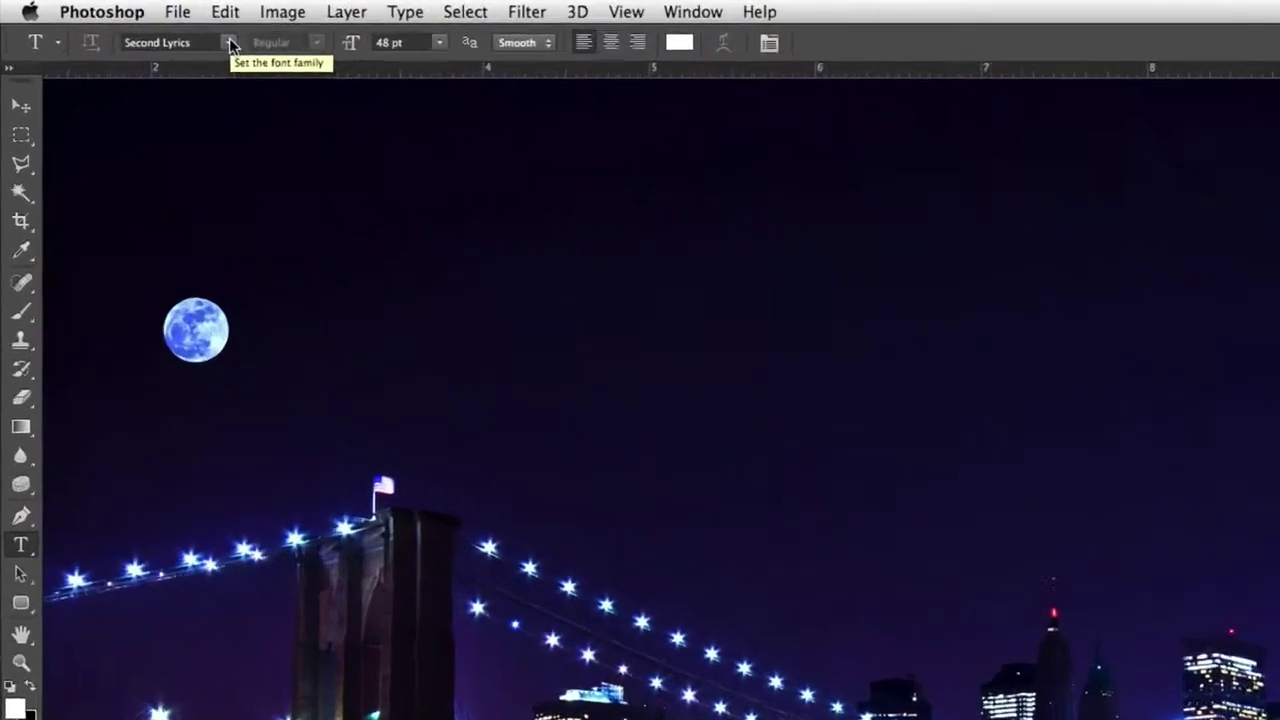
pyautogui.click(140, 26)
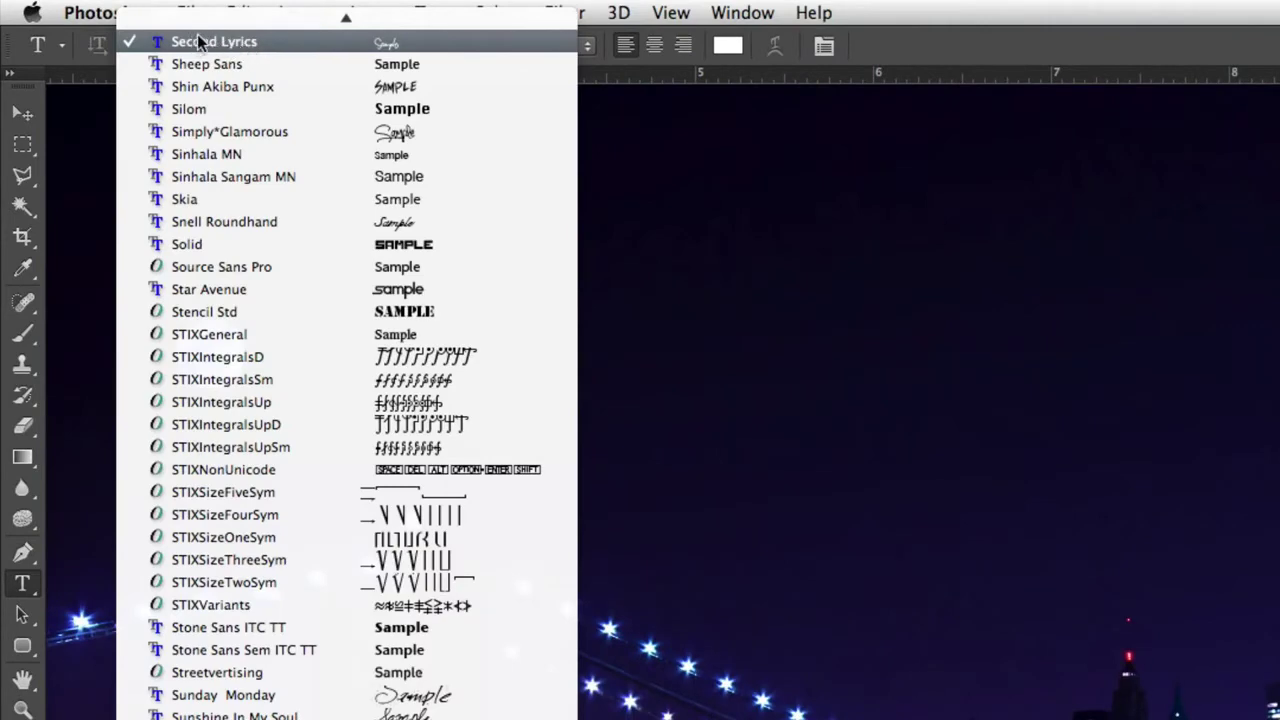
pyautogui.scroll(2, 198, 41)
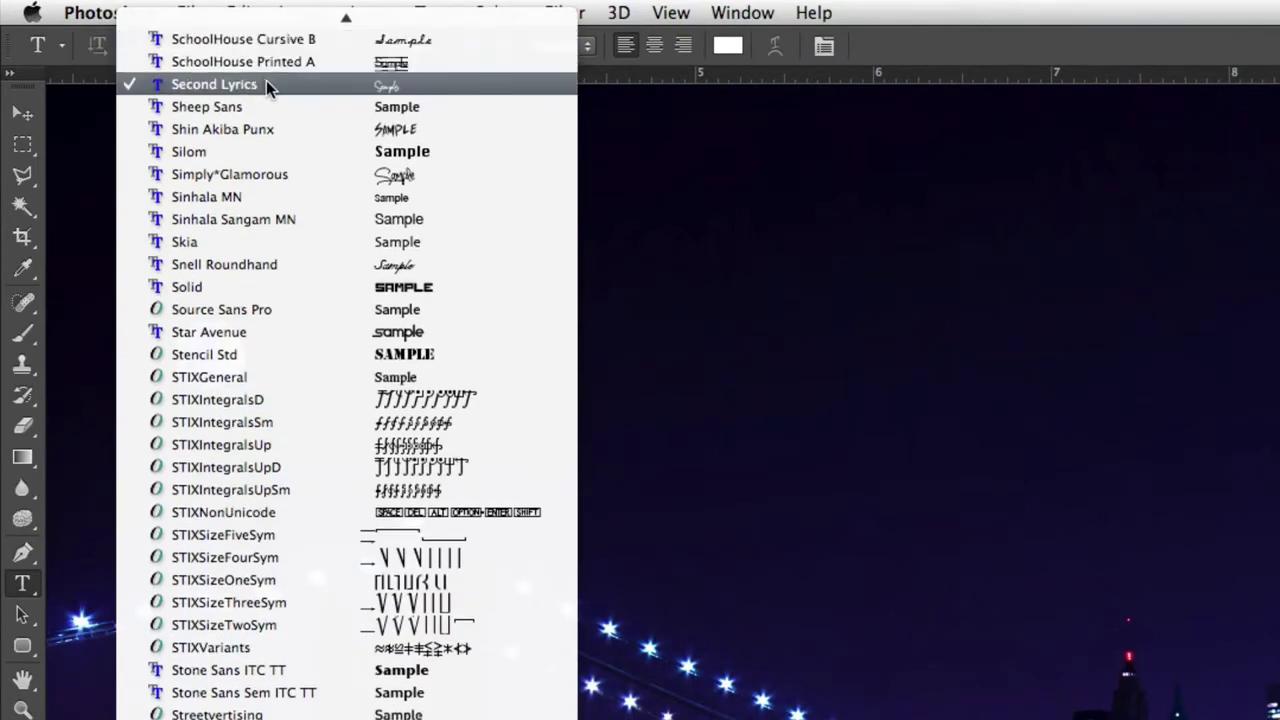
pyautogui.click(266, 84)
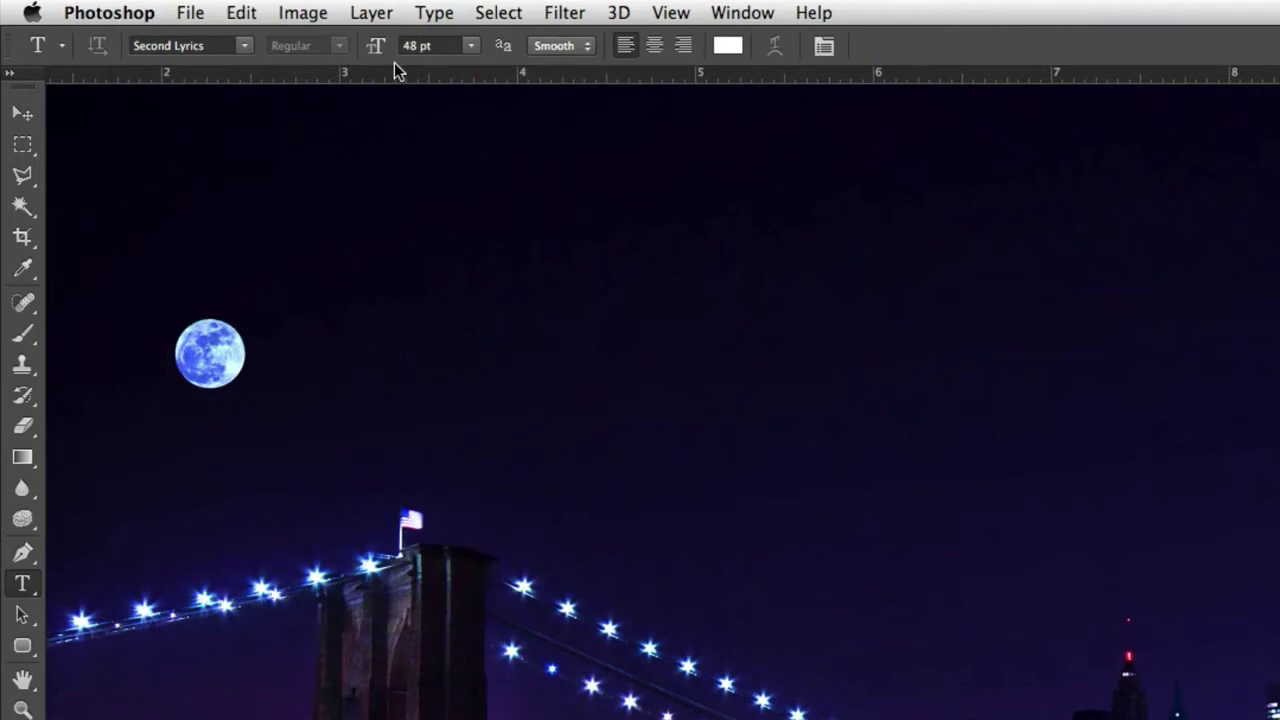
pyautogui.click(415, 45)
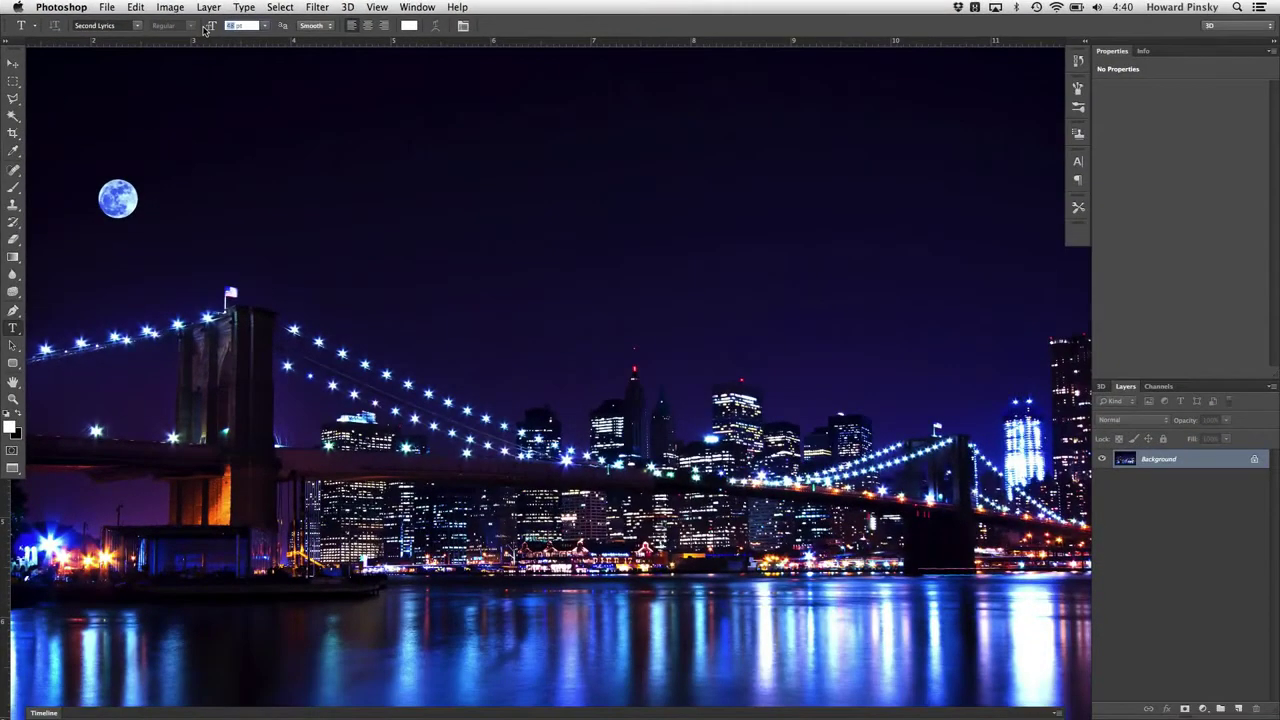
pyautogui.write('35')
pyautogui.press('Return')
pyautogui.click(233, 25)
pyautogui.write('175')
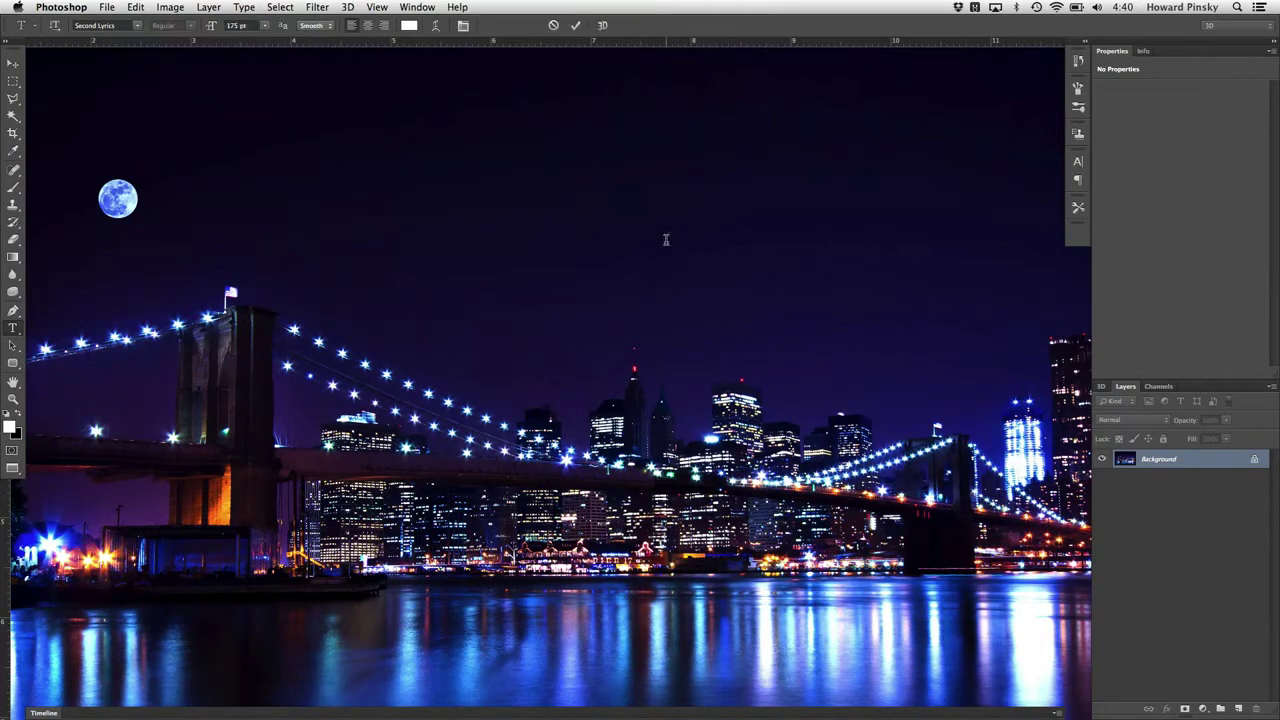
# Step: Type 2013 in the sky and commit the text
pyautogui.click(665, 240)
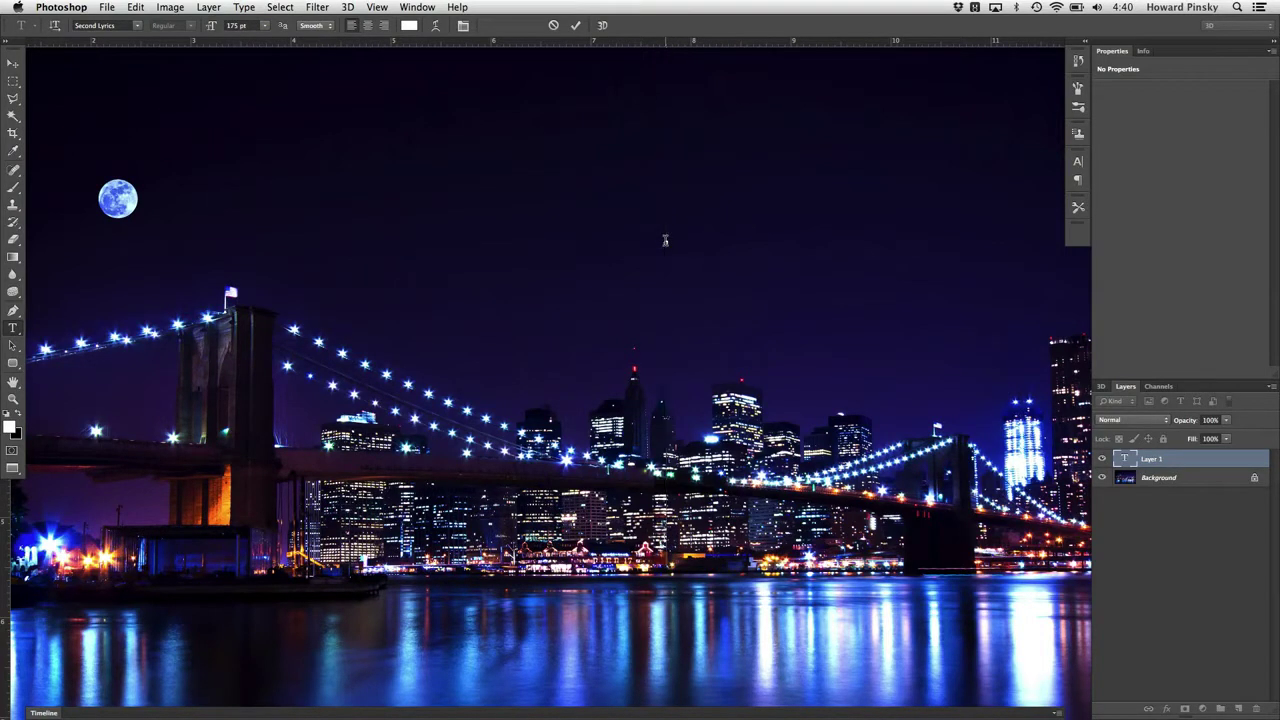
pyautogui.write('2013')
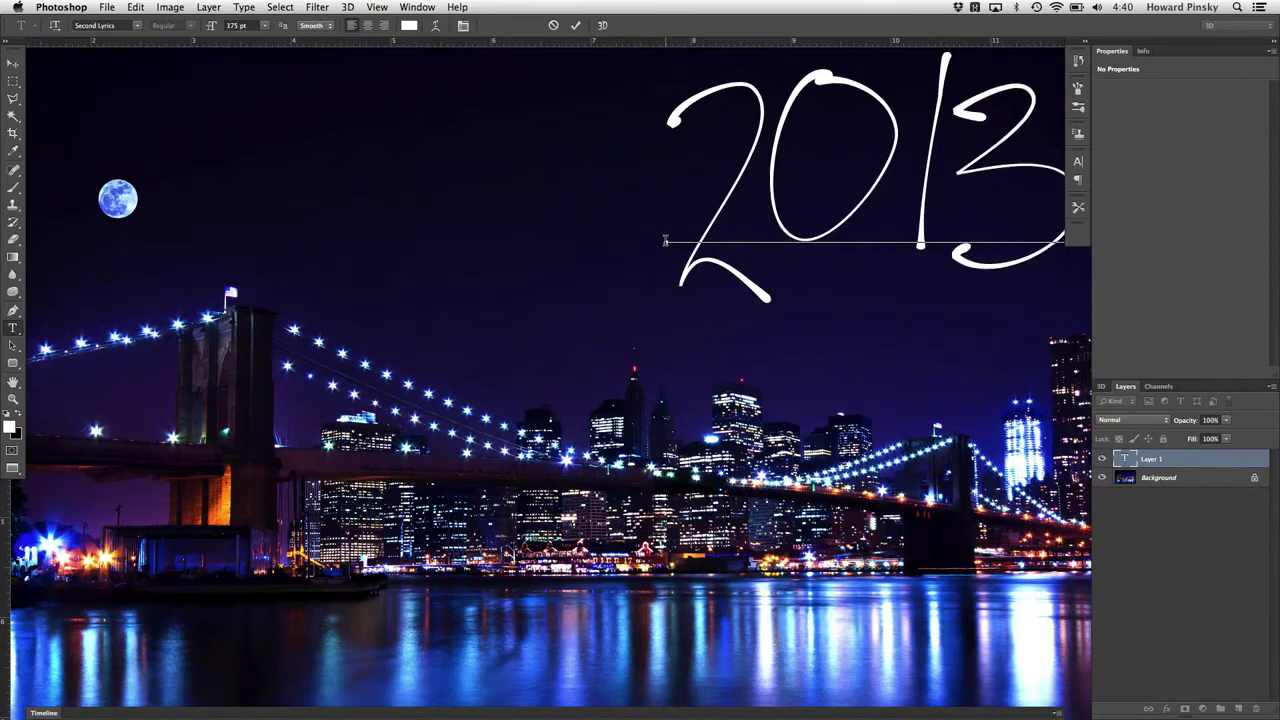
pyautogui.press('super+Return')
# Step: Set the 2013 tracking to 100 in the Character panel and drag the text left
pyautogui.moveTo(737, 229); pyautogui.dragTo(641, 262)
pyautogui.click(416, 7)
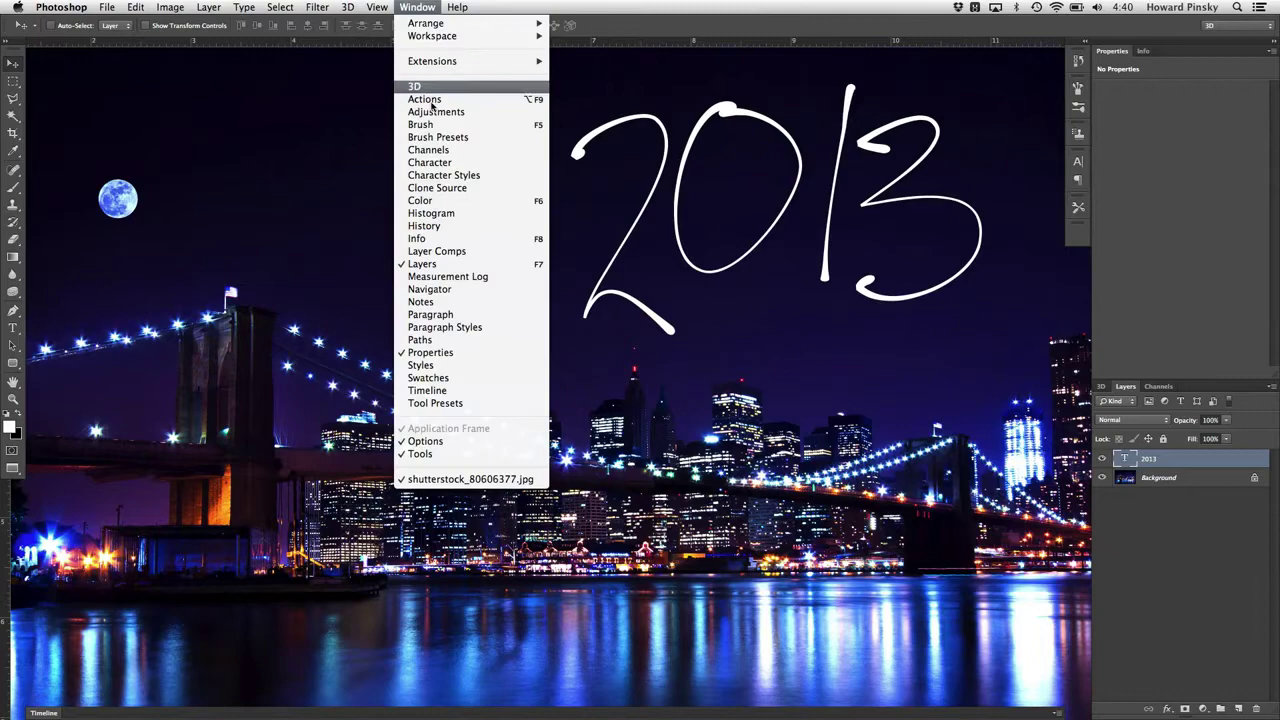
pyautogui.click(459, 163)
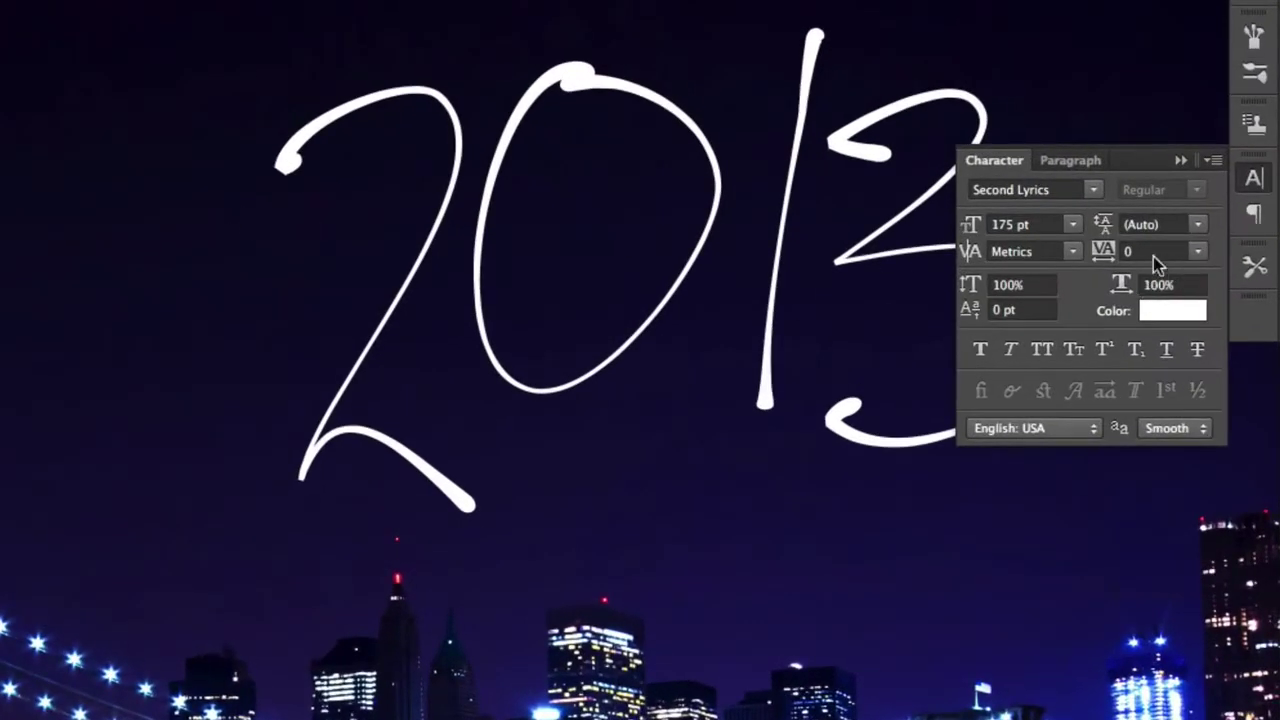
pyautogui.click(1198, 252)
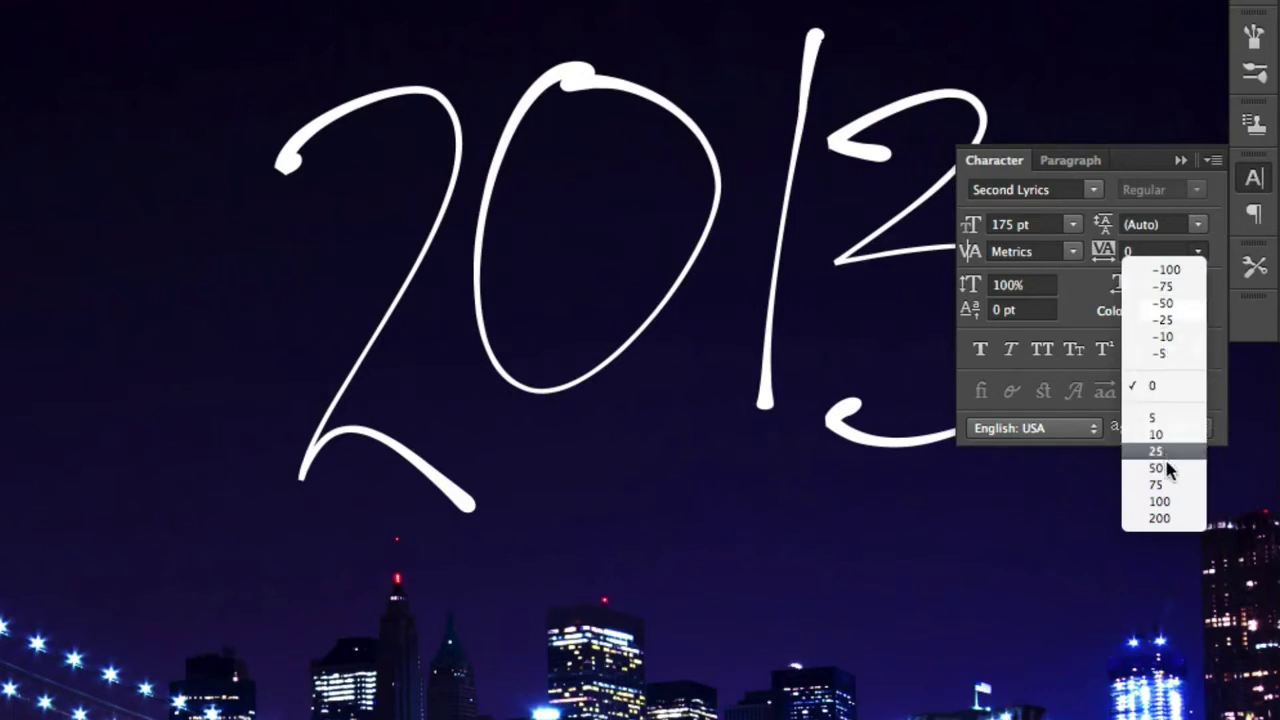
pyautogui.click(1172, 501)
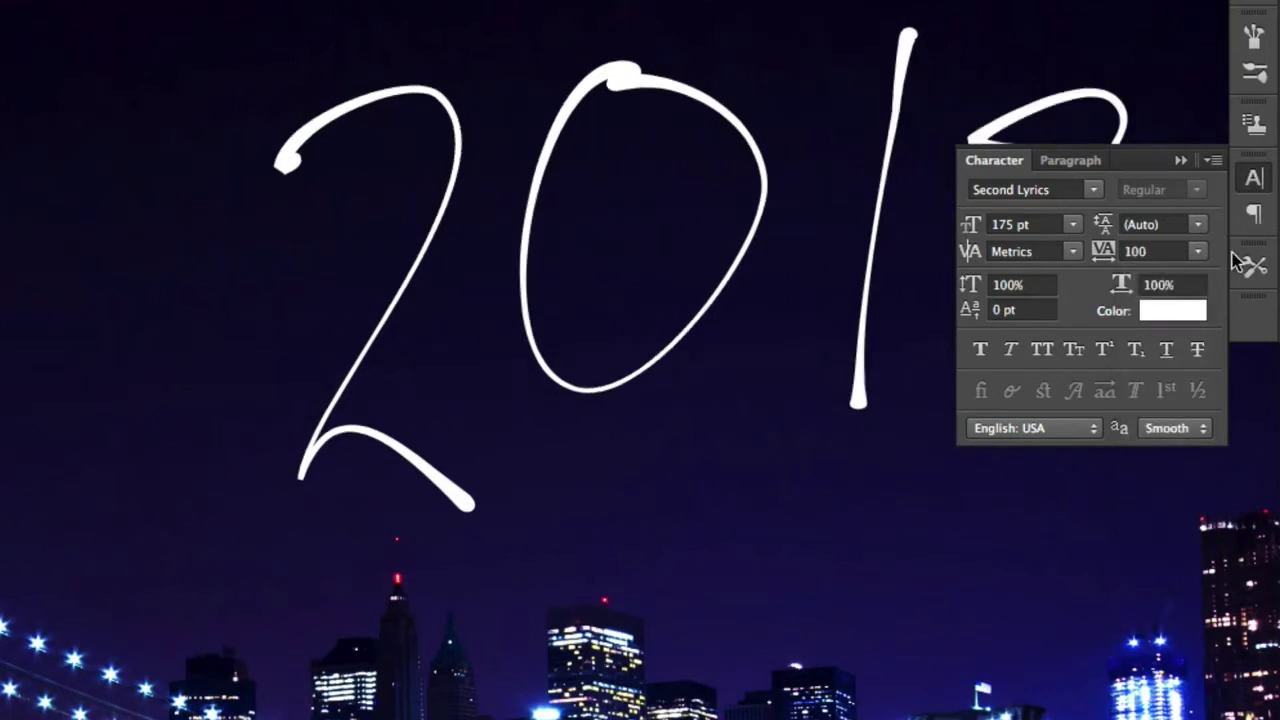
pyautogui.click(1254, 178)
pyautogui.moveTo(1016, 243); pyautogui.dragTo(916, 241)
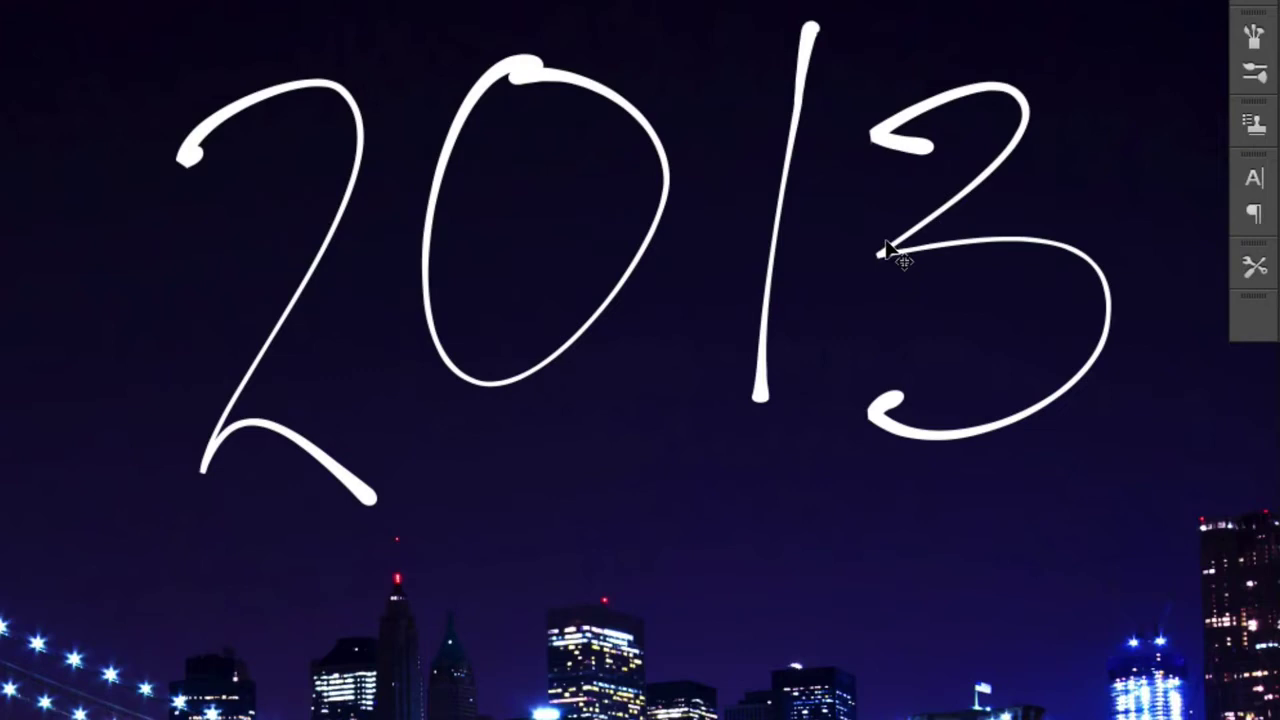
pyautogui.moveTo(887, 250); pyautogui.dragTo(786, 252)
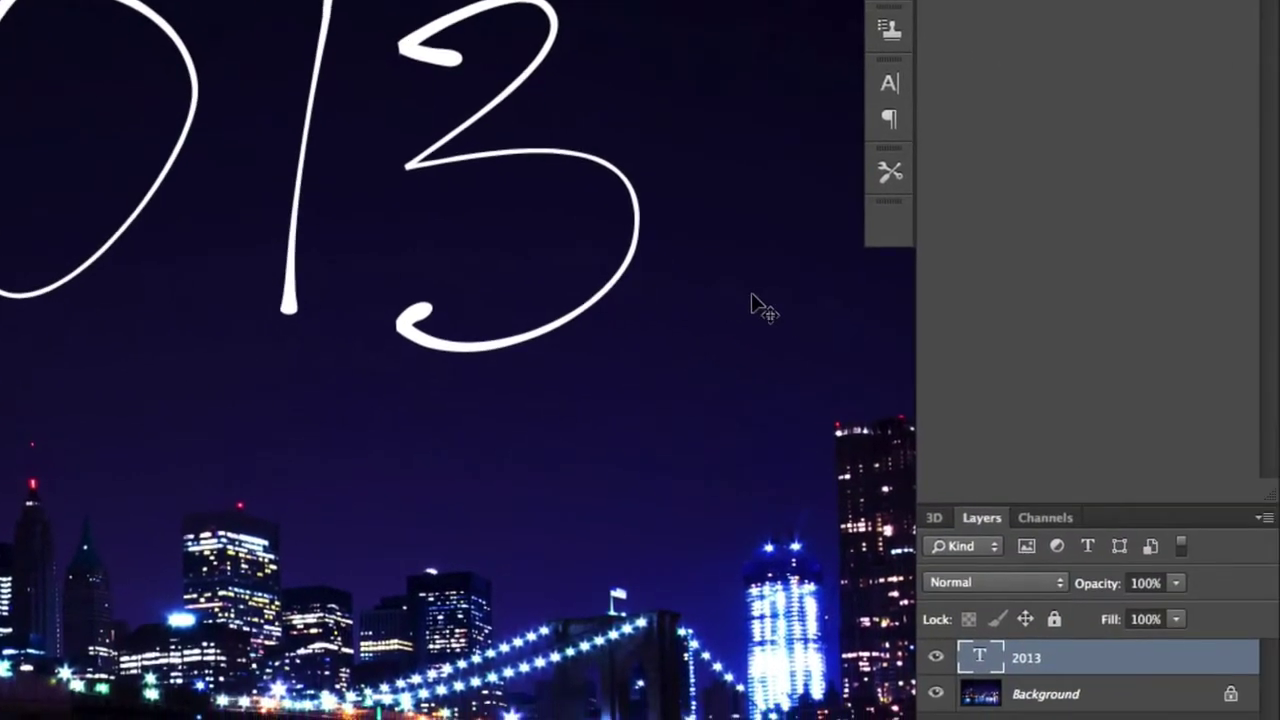
# Step: Create a work path from the 2013 text and hide the text layer
pyautogui.rightClick(1128, 660)
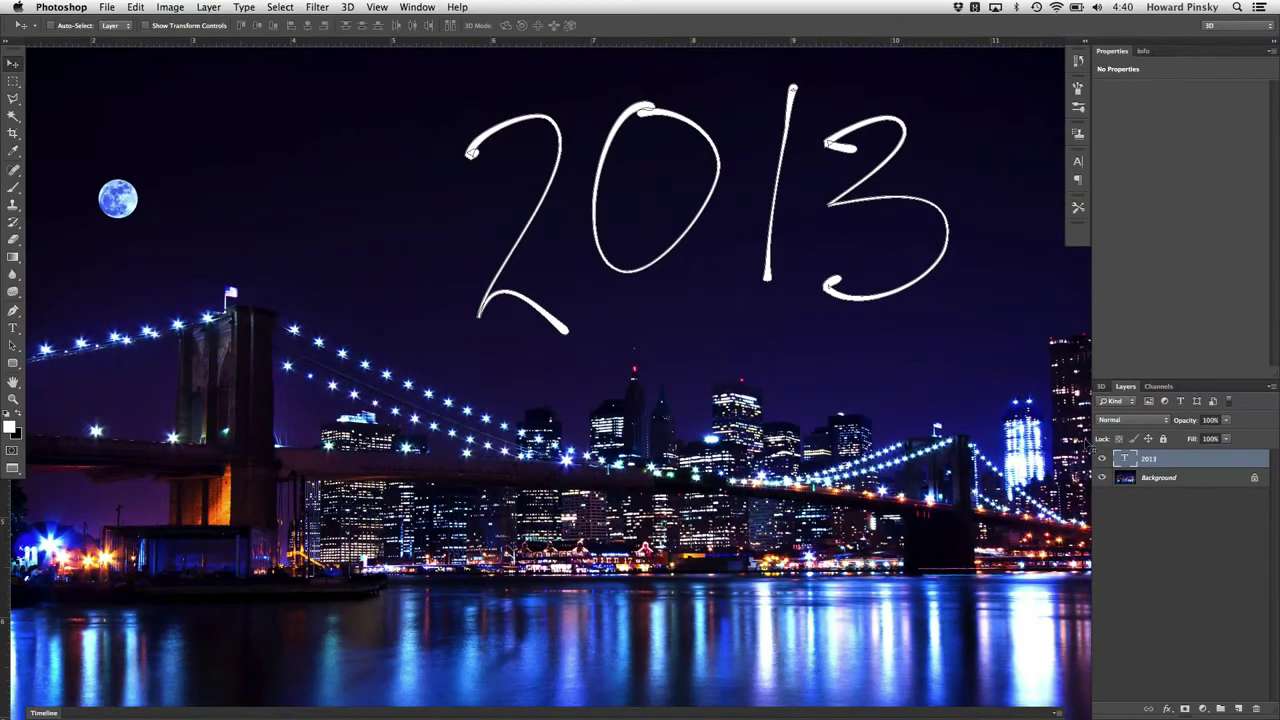
pyautogui.click(1103, 460)
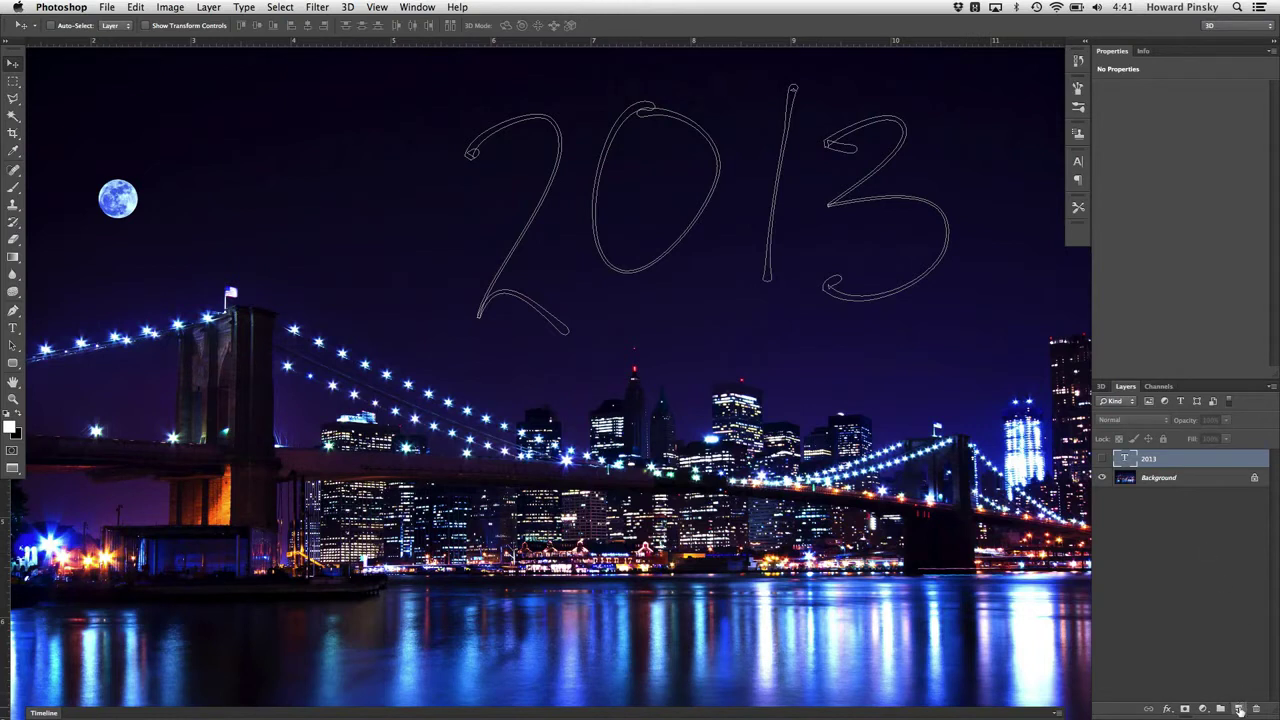
# Step: Add a new layer and choose the 112 px Dune Grass tip for the Brush tool
pyautogui.click(1239, 708)
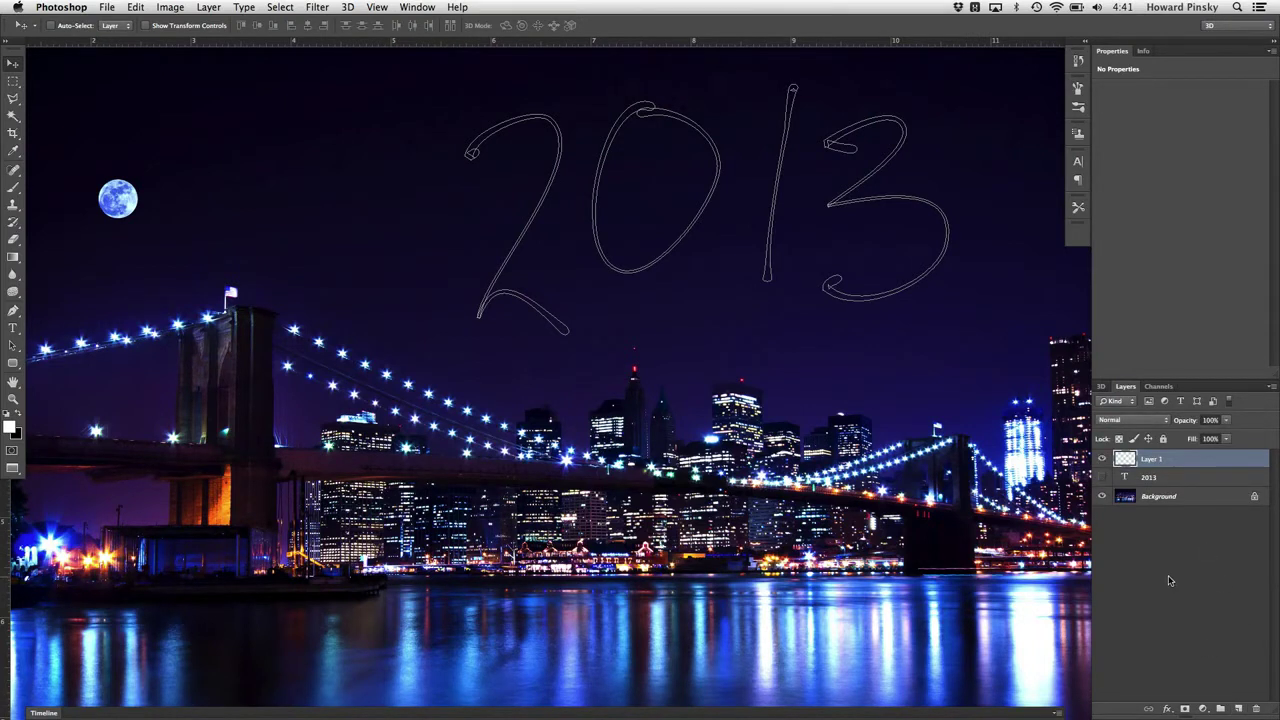
pyautogui.click(11, 190)
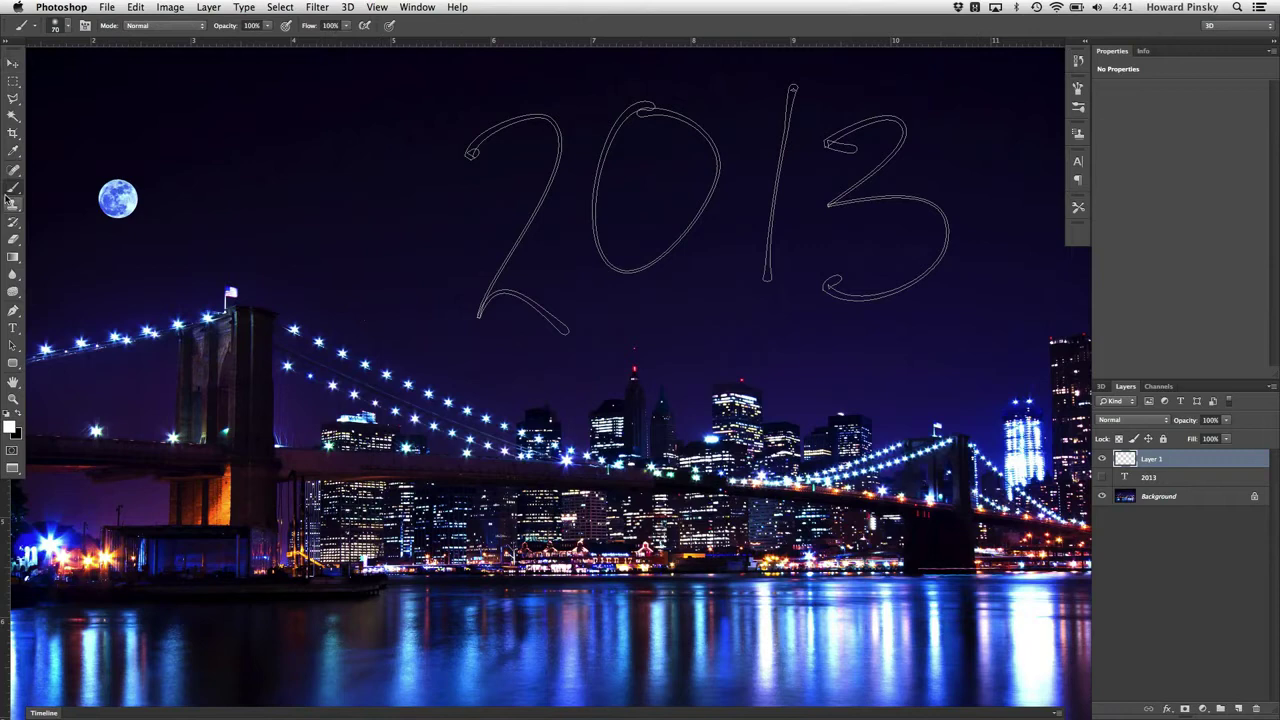
pyautogui.rightClick(12, 191)
pyautogui.click(55, 181)
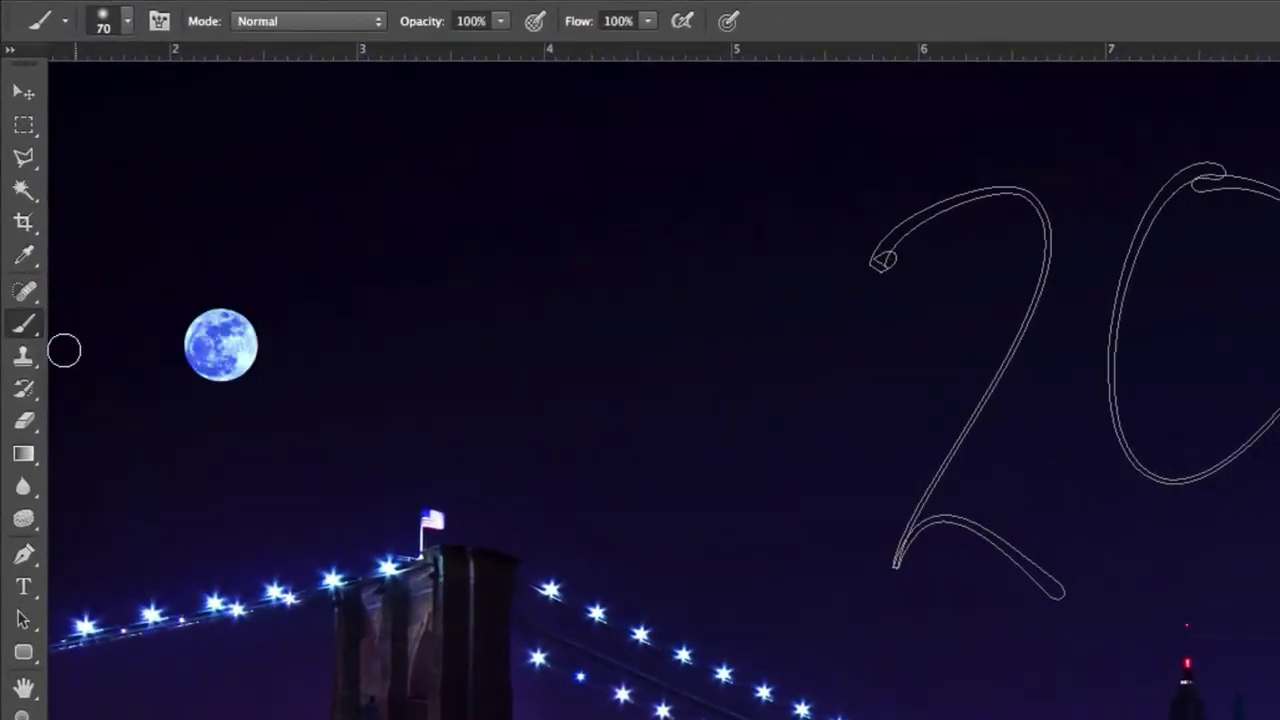
pyautogui.click(128, 22)
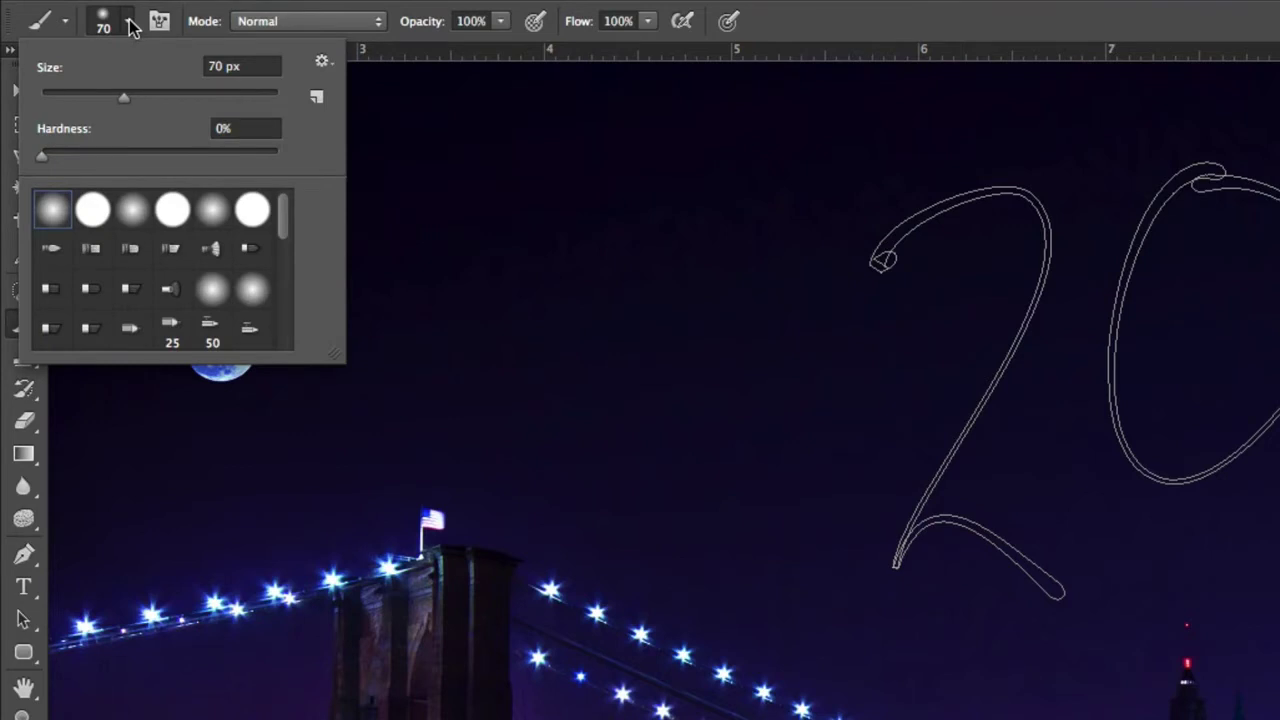
pyautogui.moveTo(285, 212); pyautogui.dragTo(291, 296)
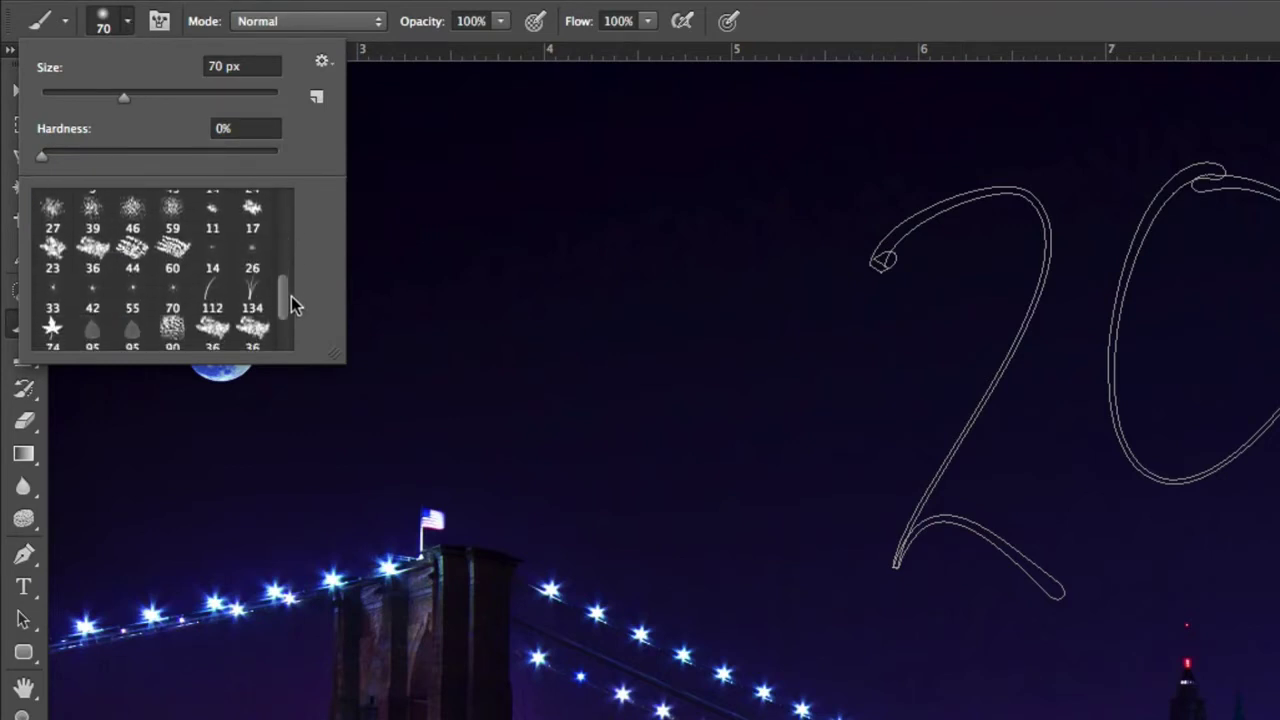
pyautogui.click(212, 296)
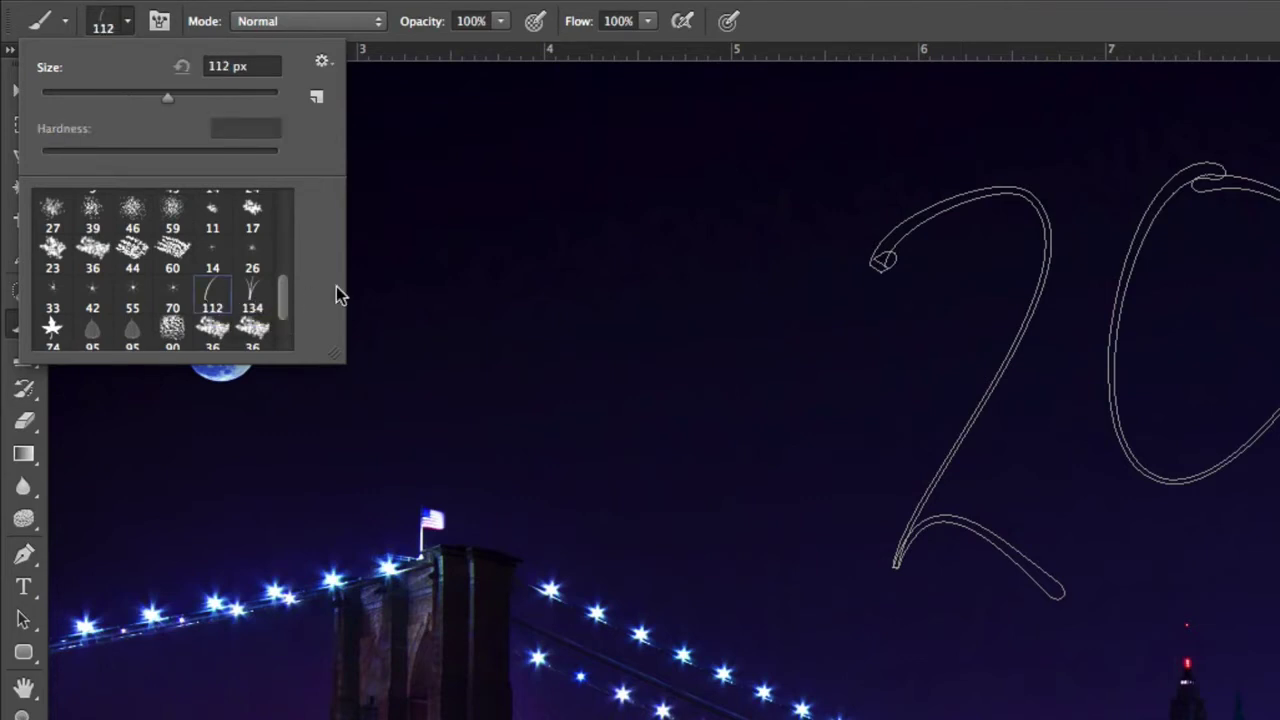
pyautogui.press('Return')
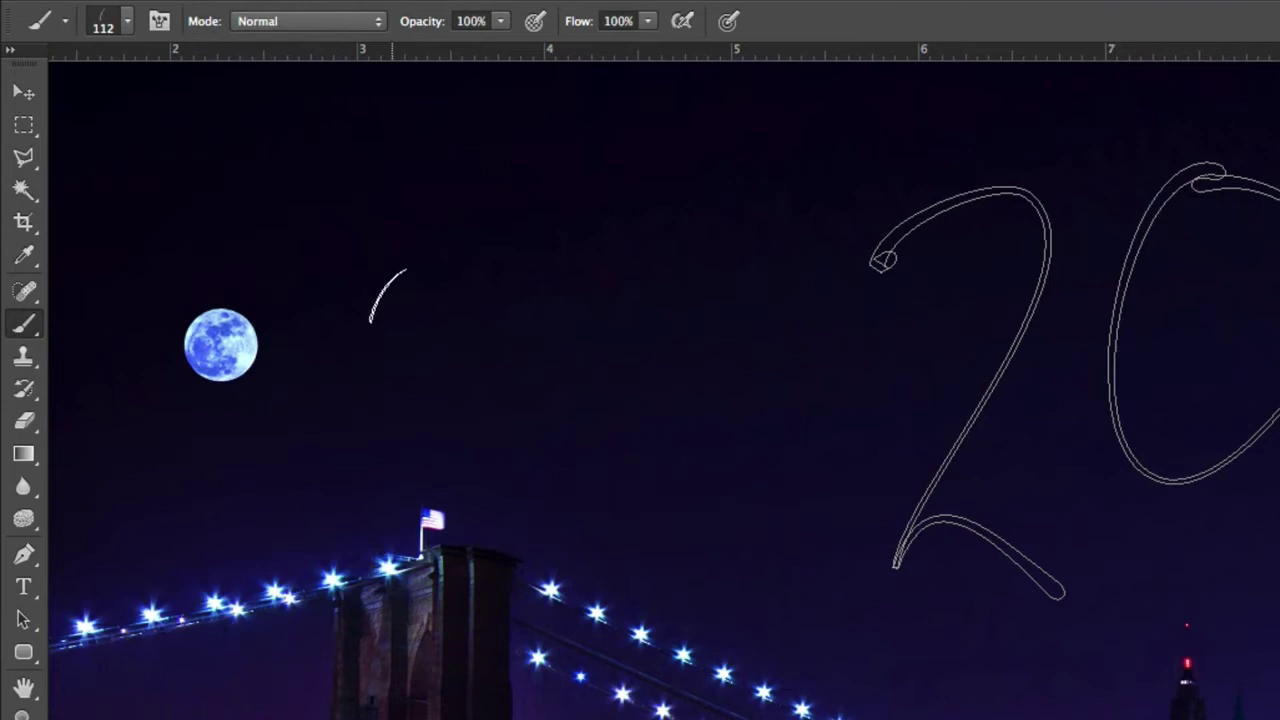
# Step: Show the Brush panel and shrink the brush tip to 40 px
pyautogui.click(224, 13)
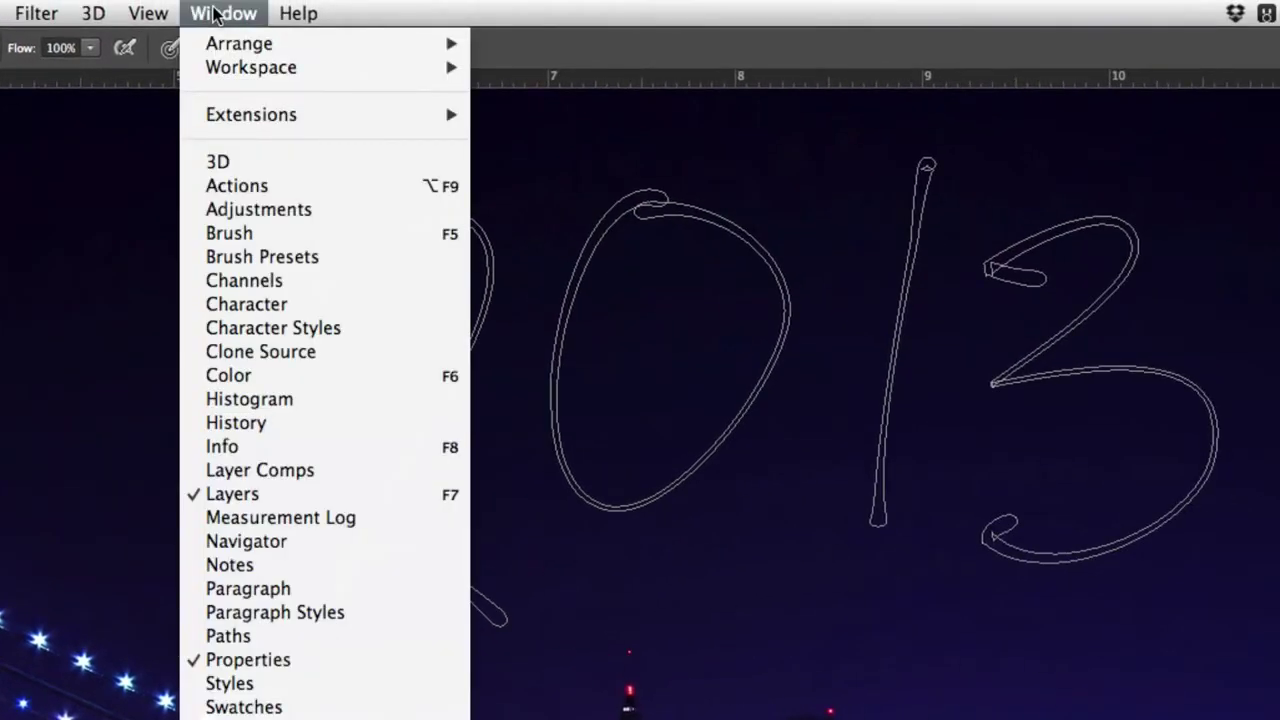
pyautogui.click(259, 240)
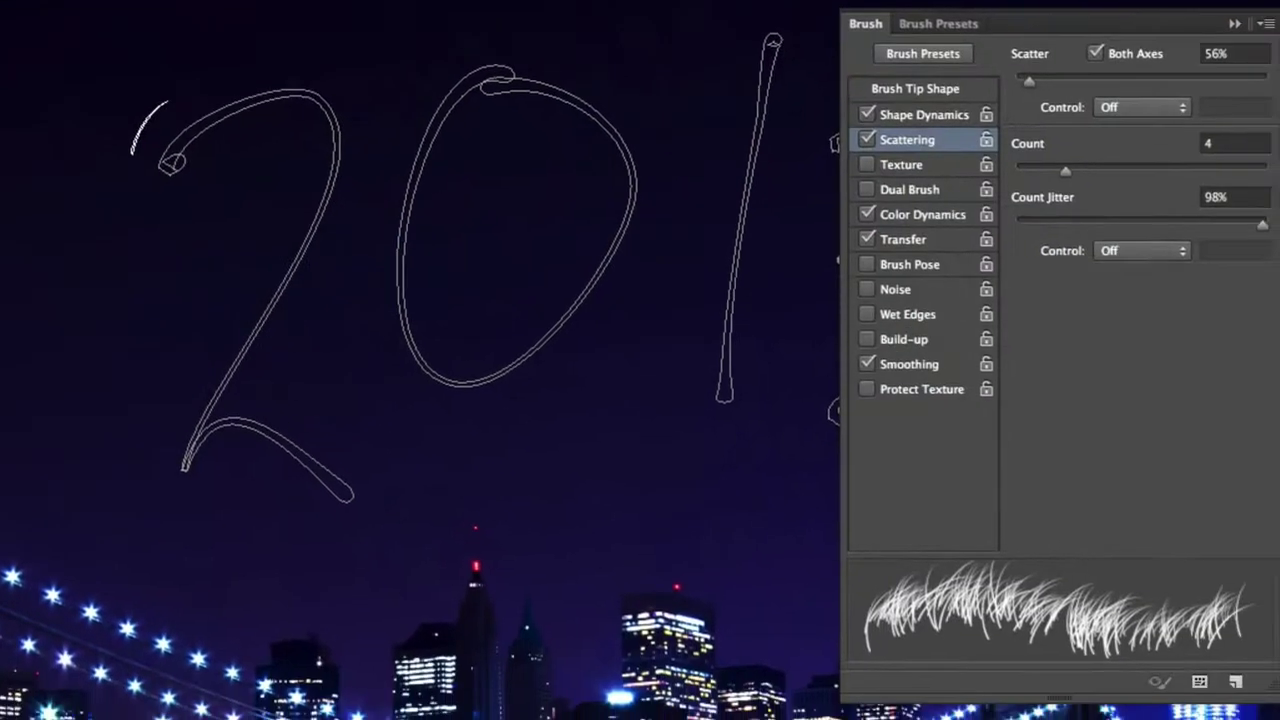
pyautogui.moveTo(475, 270); pyautogui.dragTo(310, 277)
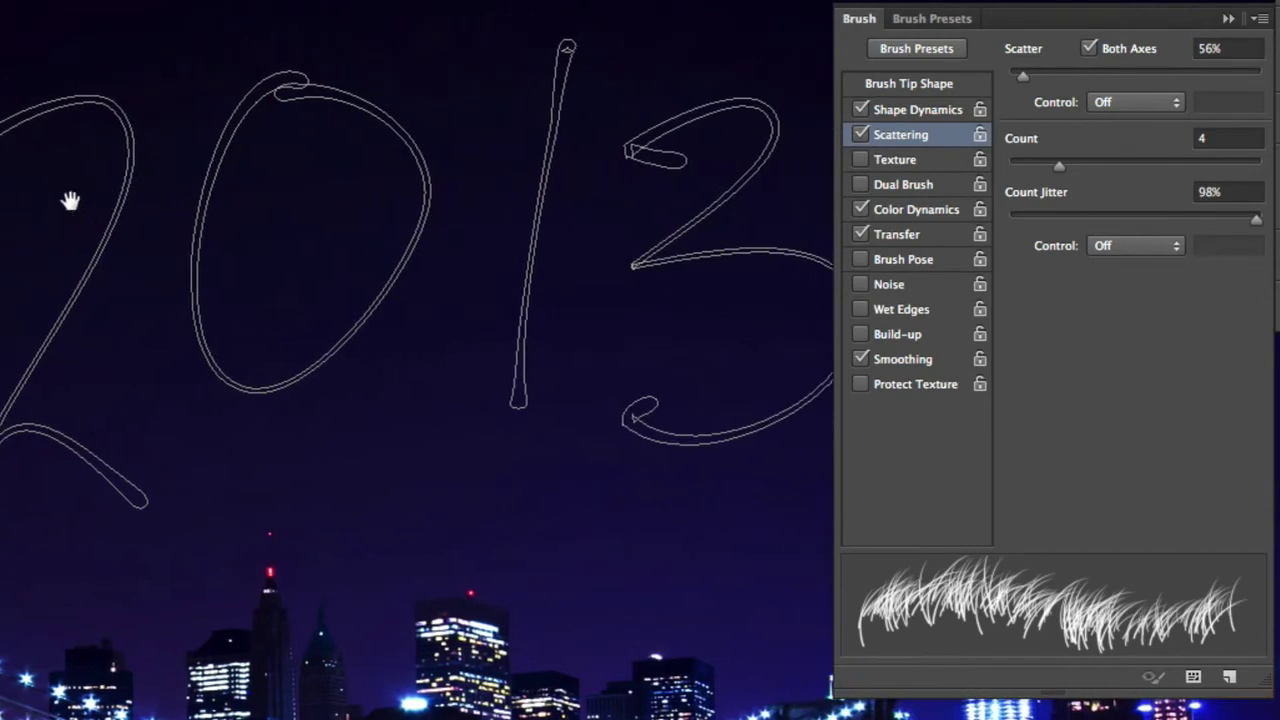
pyautogui.moveTo(70, 200); pyautogui.dragTo(34, 200)
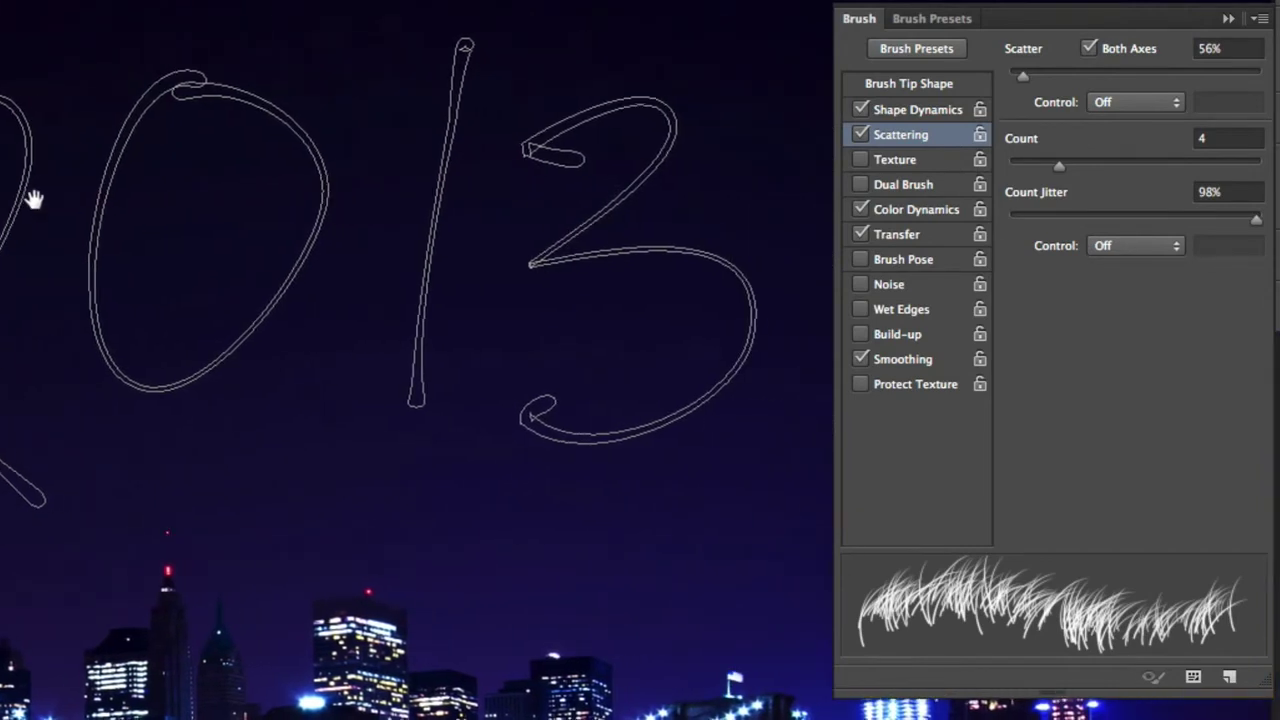
pyautogui.click(931, 89)
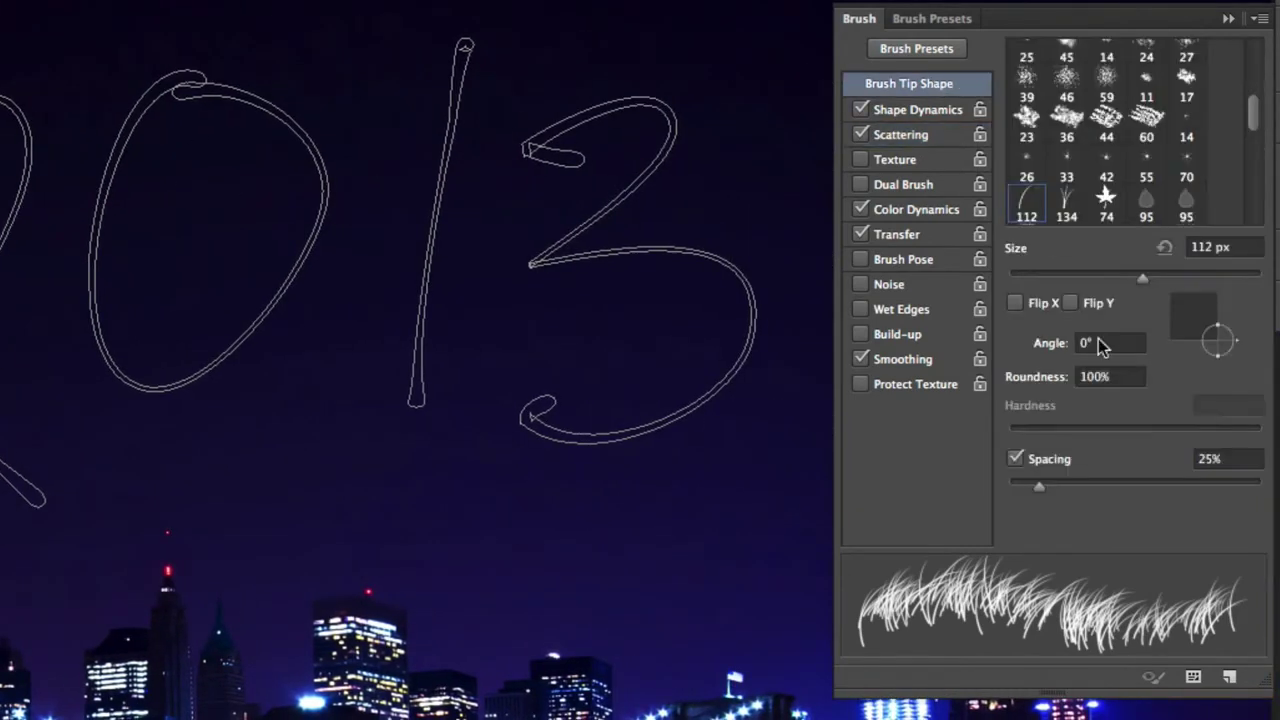
pyautogui.click(1143, 278)
pyautogui.moveTo(1143, 278); pyautogui.dragTo(1057, 288)
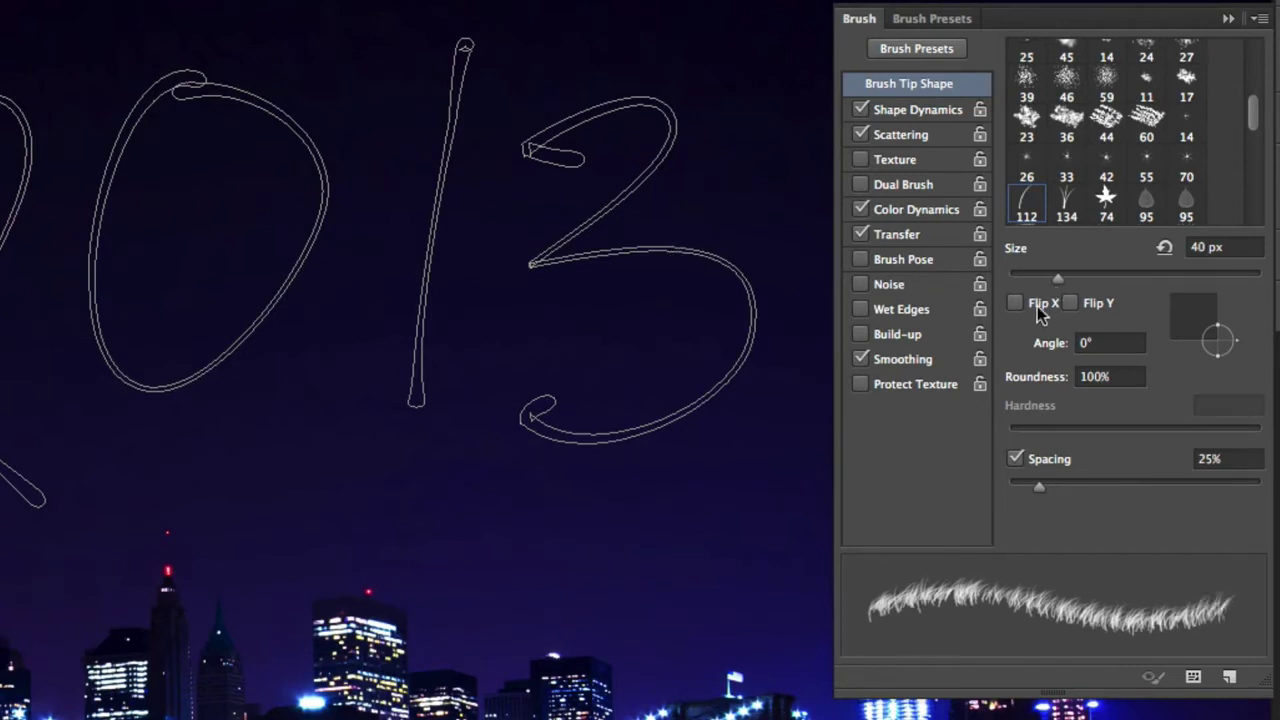
# Step: In Shape Dynamics, set angle and roundness jitter to 100%, minimum roundness to 1%, size by Pen Pressure
pyautogui.click(940, 110)
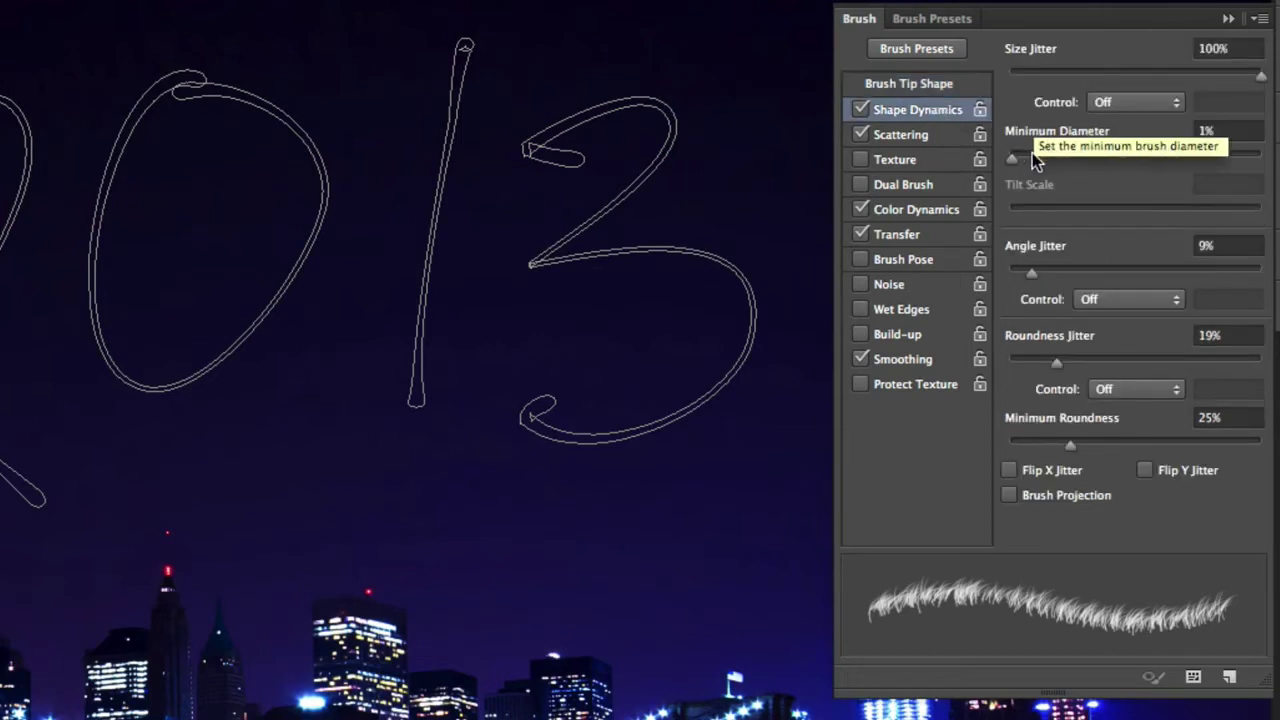
pyautogui.moveTo(1031, 272); pyautogui.dragTo(1262, 272)
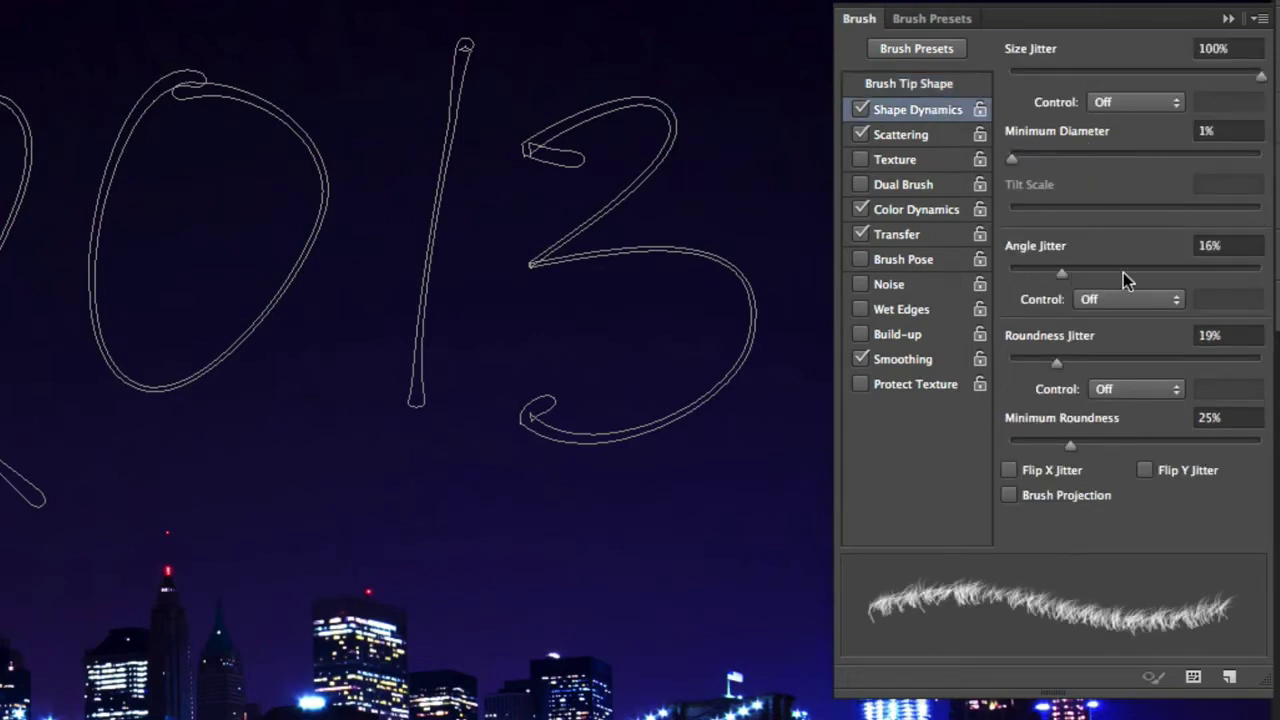
pyautogui.moveTo(1056, 362); pyautogui.dragTo(1262, 362)
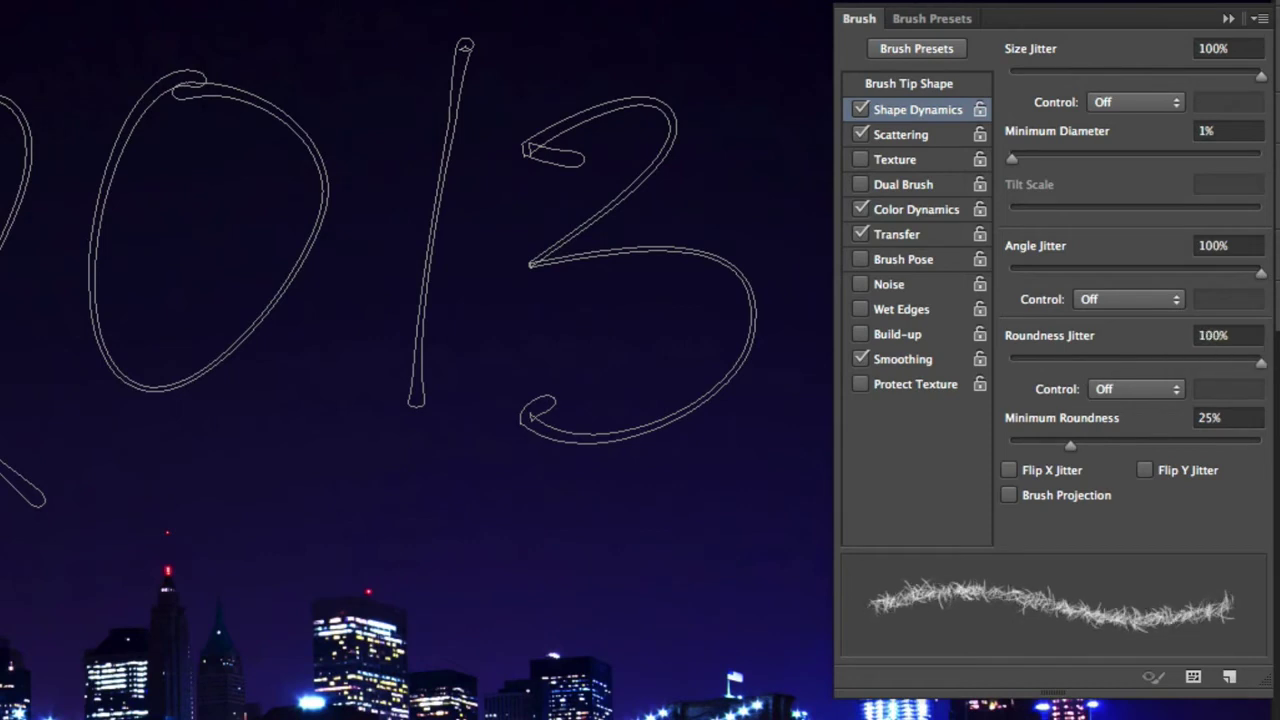
pyautogui.moveTo(1066, 446); pyautogui.dragTo(1016, 446)
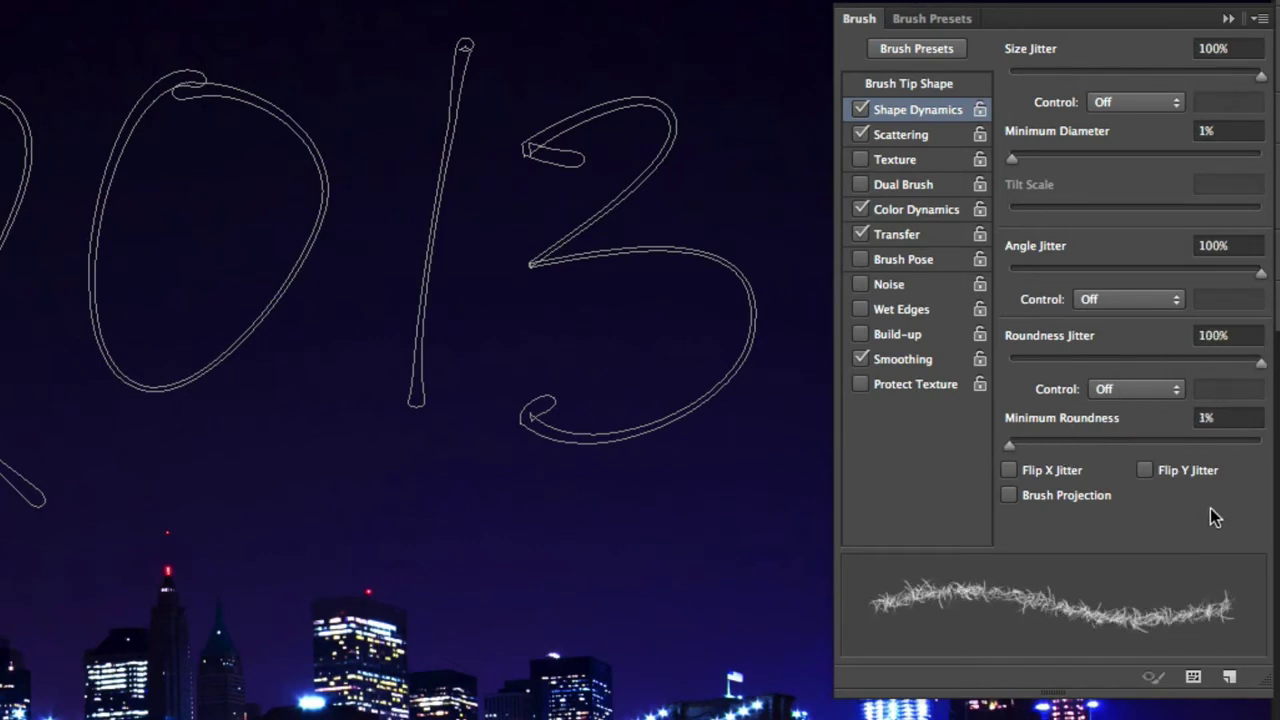
pyautogui.click(1118, 102)
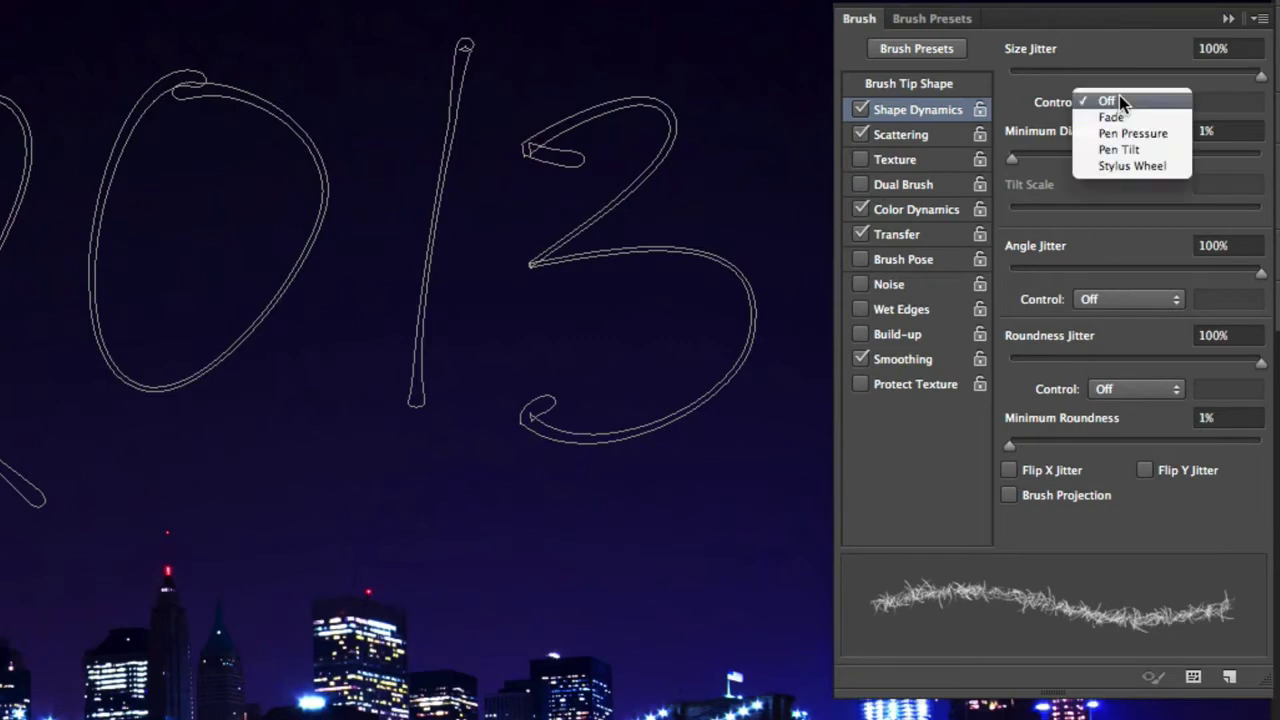
pyautogui.click(1160, 133)
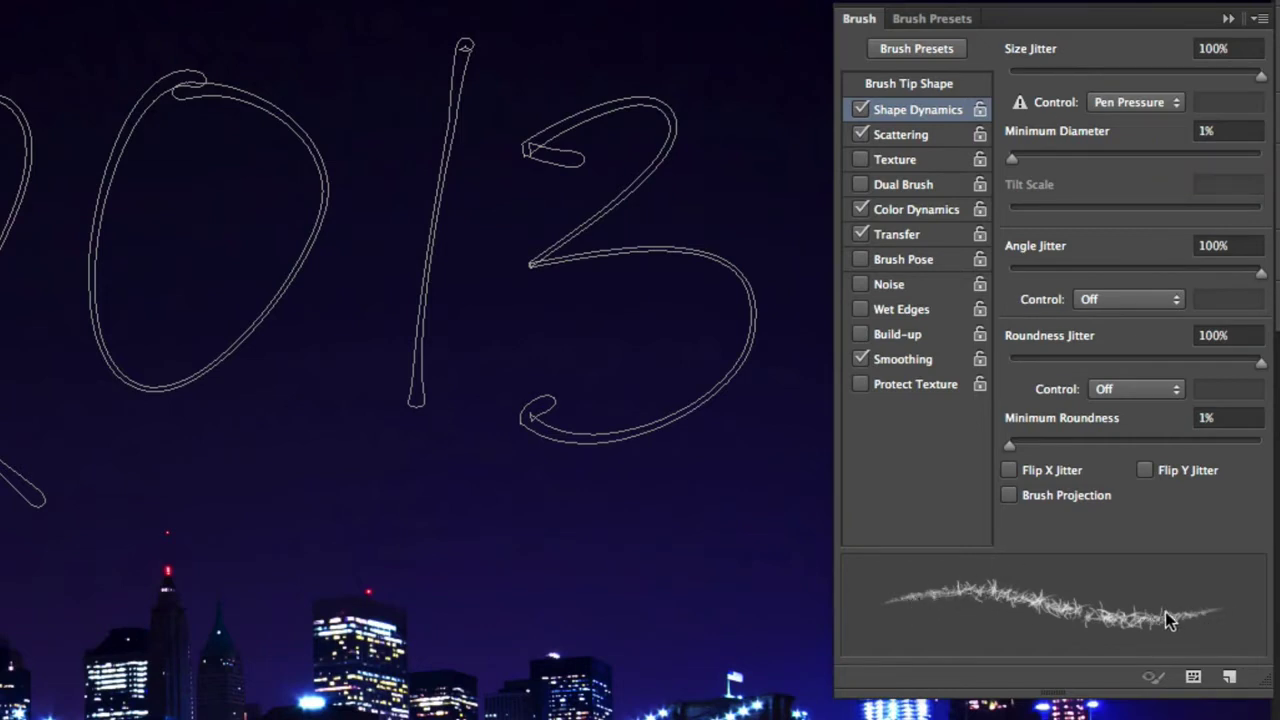
pyautogui.click(905, 134)
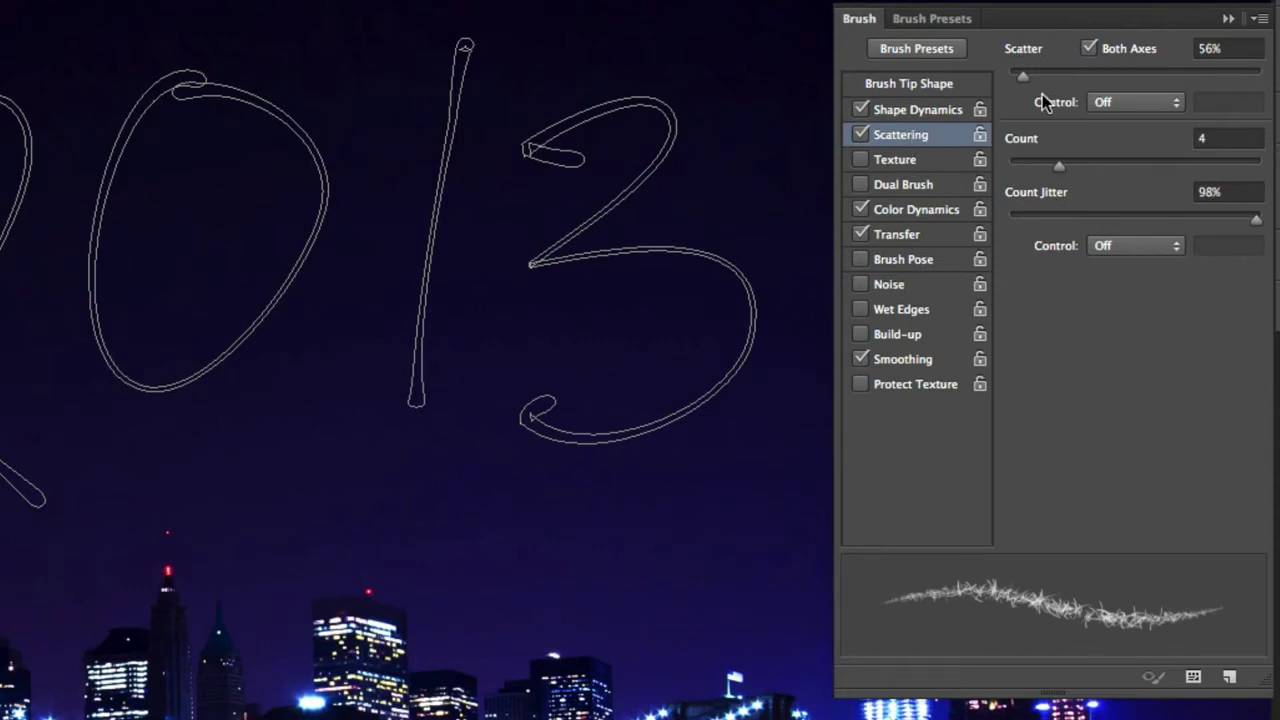
# Step: Set Scatter to 99% and uncheck Color Dynamics in the Brush panel
pyautogui.moveTo(1024, 76); pyautogui.dragTo(1033, 75)
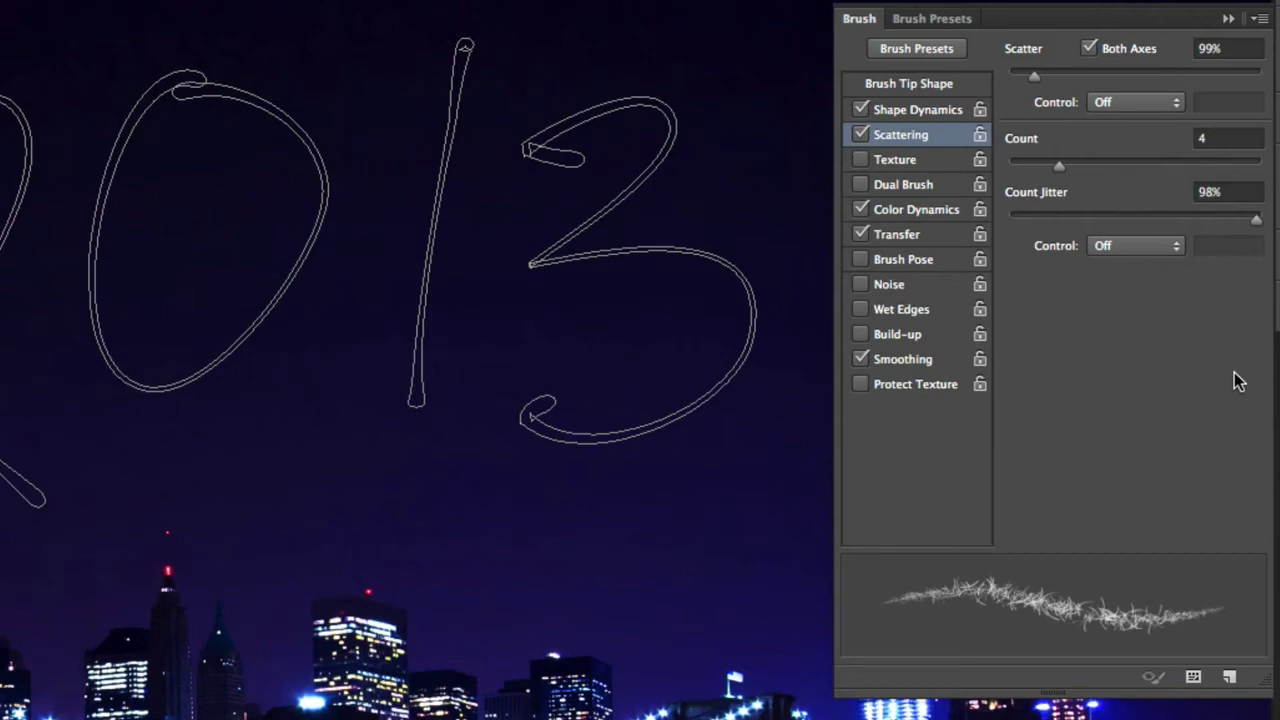
pyautogui.click(858, 209)
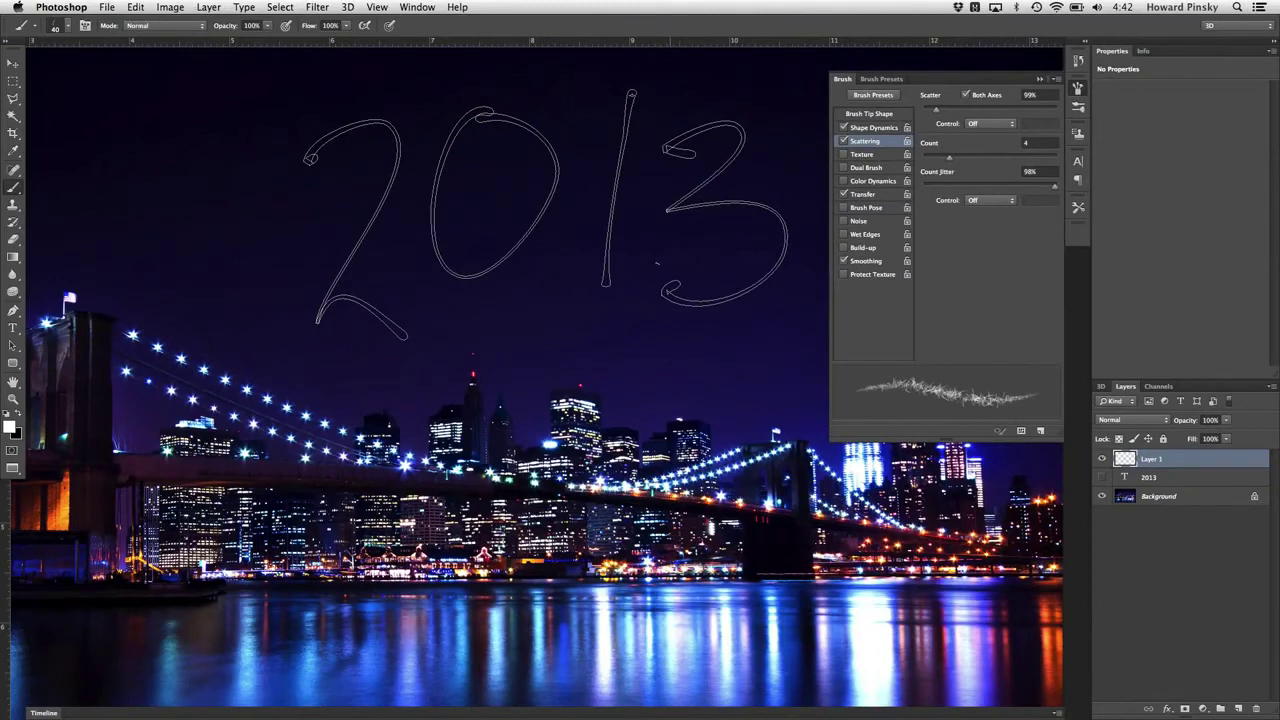
# Step: Stroke the 2013 path with the Brush tool using Simulate Pressure
pyautogui.click(13, 311)
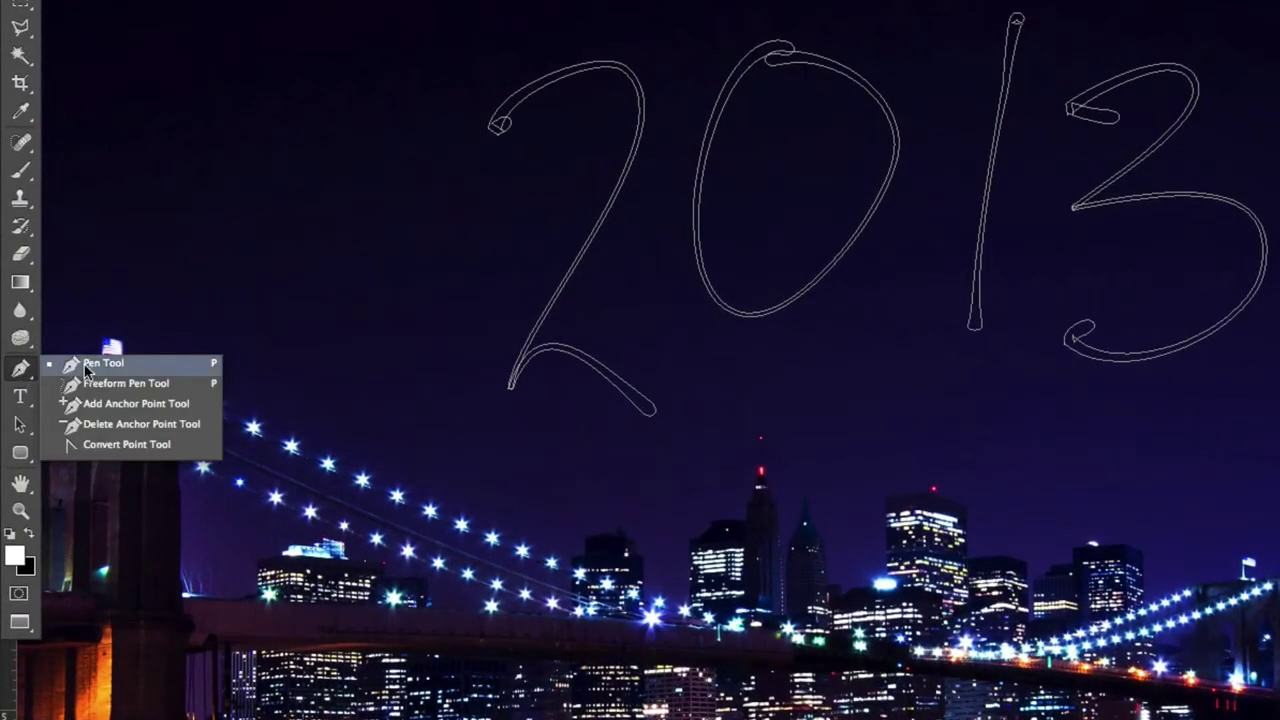
pyautogui.click(84, 363)
pyautogui.rightClick(630, 176)
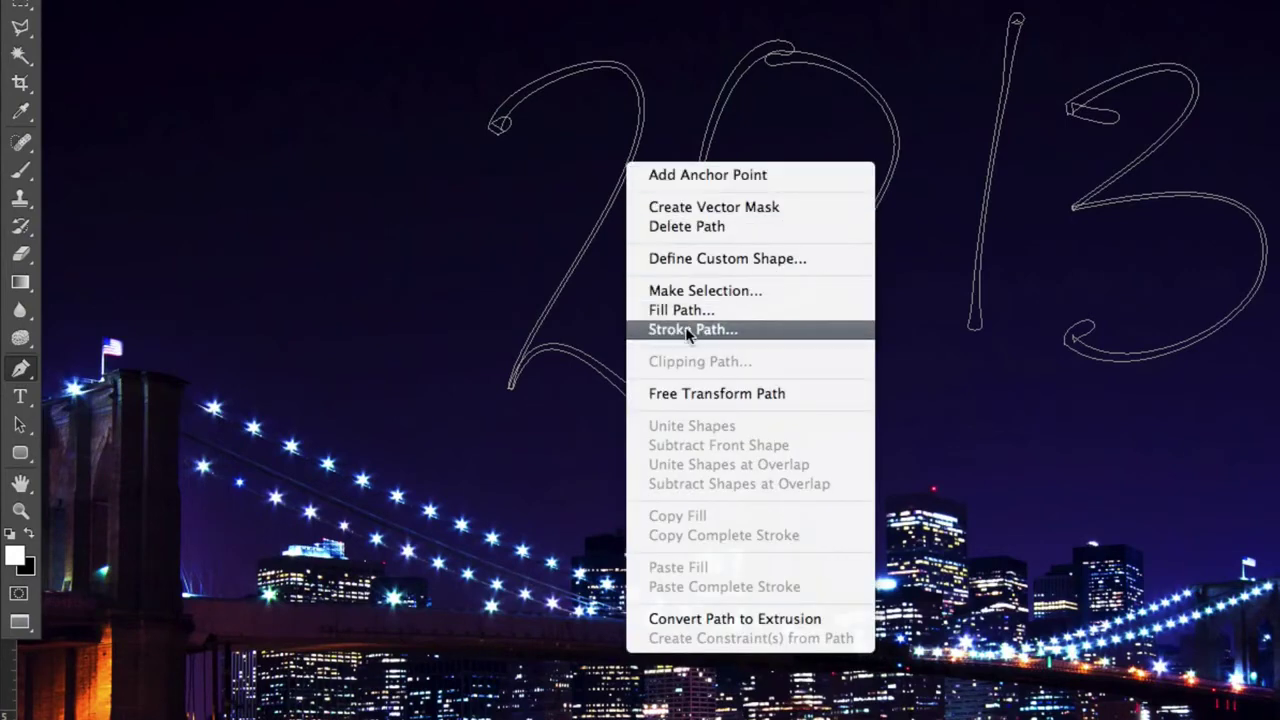
pyautogui.click(754, 328)
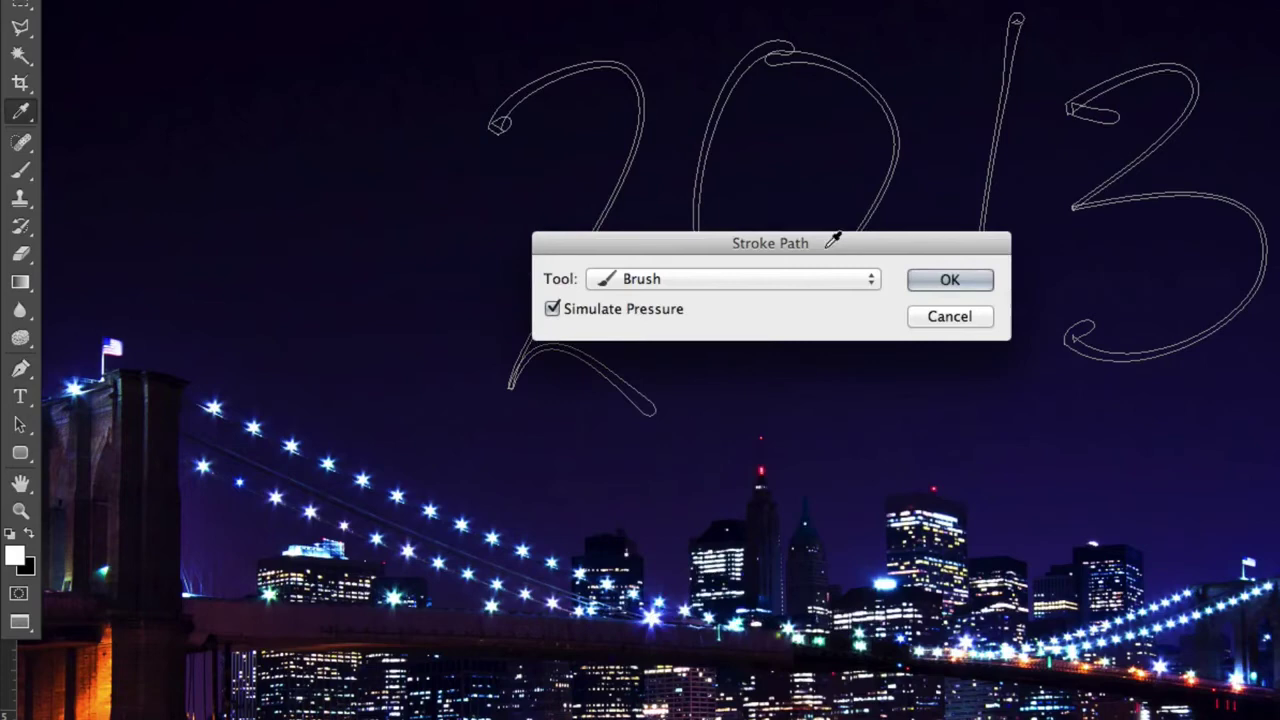
pyautogui.moveTo(833, 237); pyautogui.dragTo(987, 205)
pyautogui.click(794, 247)
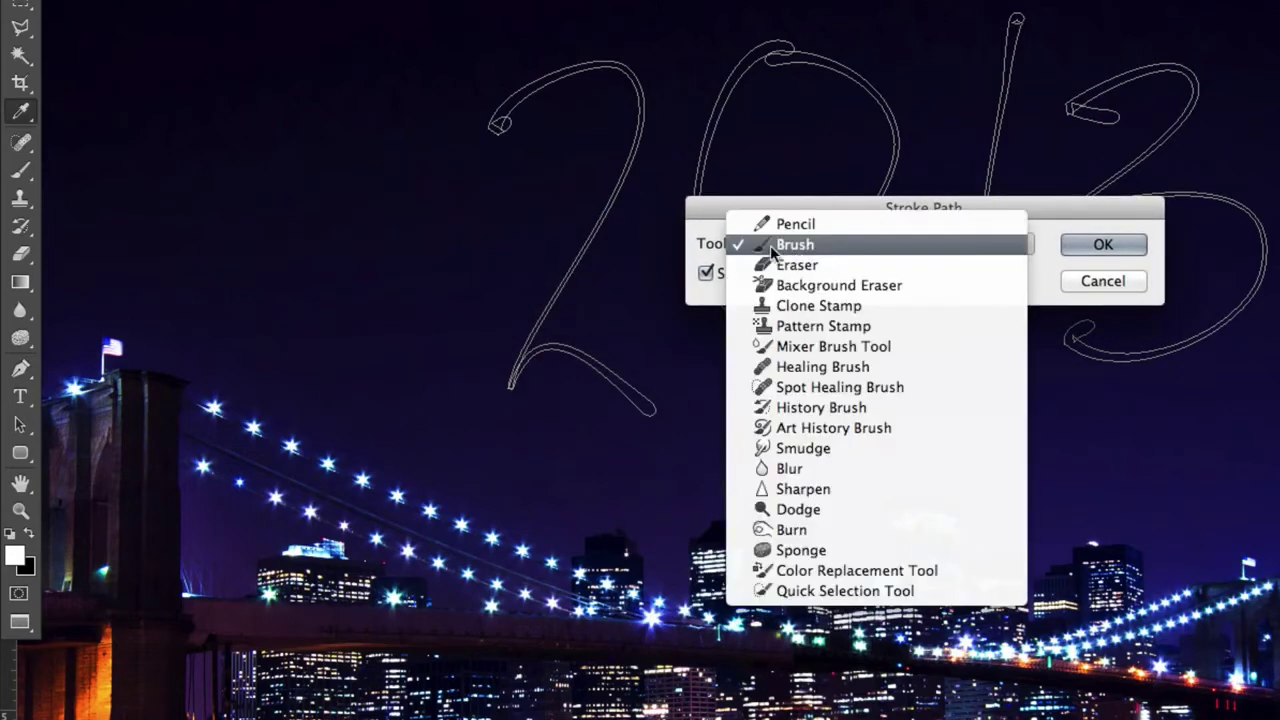
pyautogui.click(824, 246)
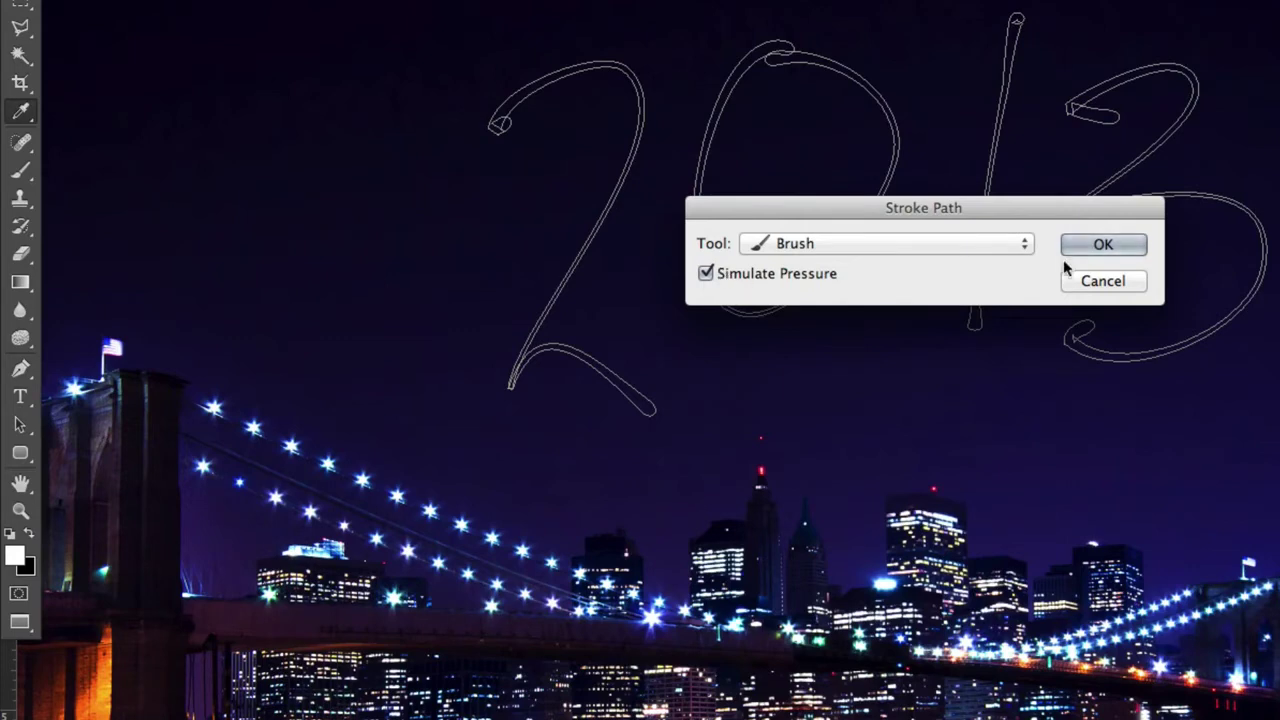
pyautogui.click(1112, 246)
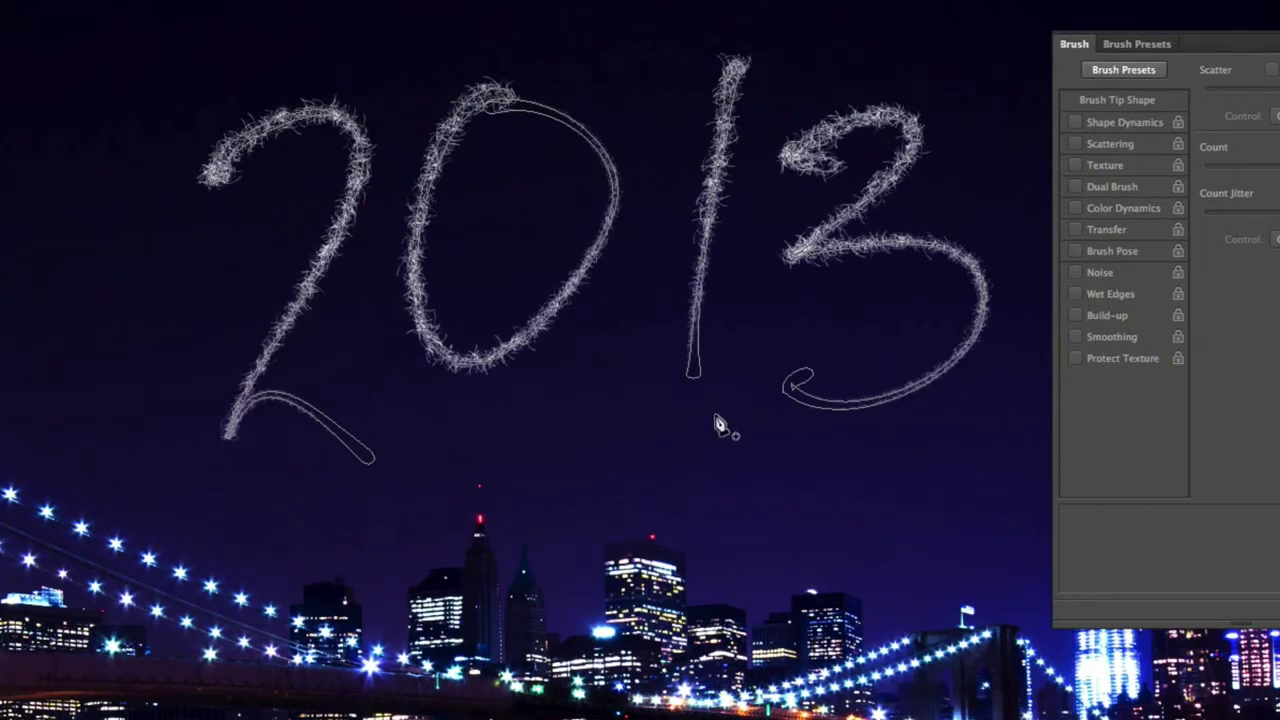
# Step: Re-stroke the 2013 path several times, raising Scatter to 307% before the final stroke
pyautogui.hotkey('ctrl', 'h')
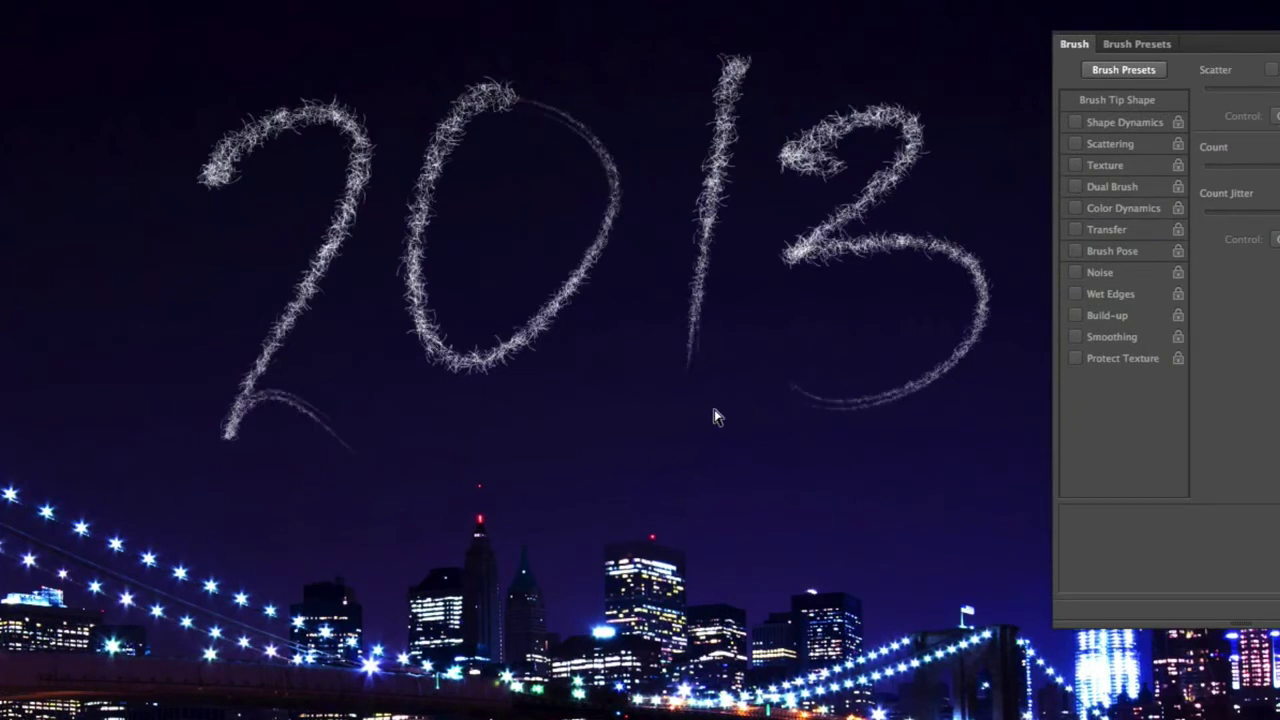
pyautogui.hotkey('ctrl', 'h')
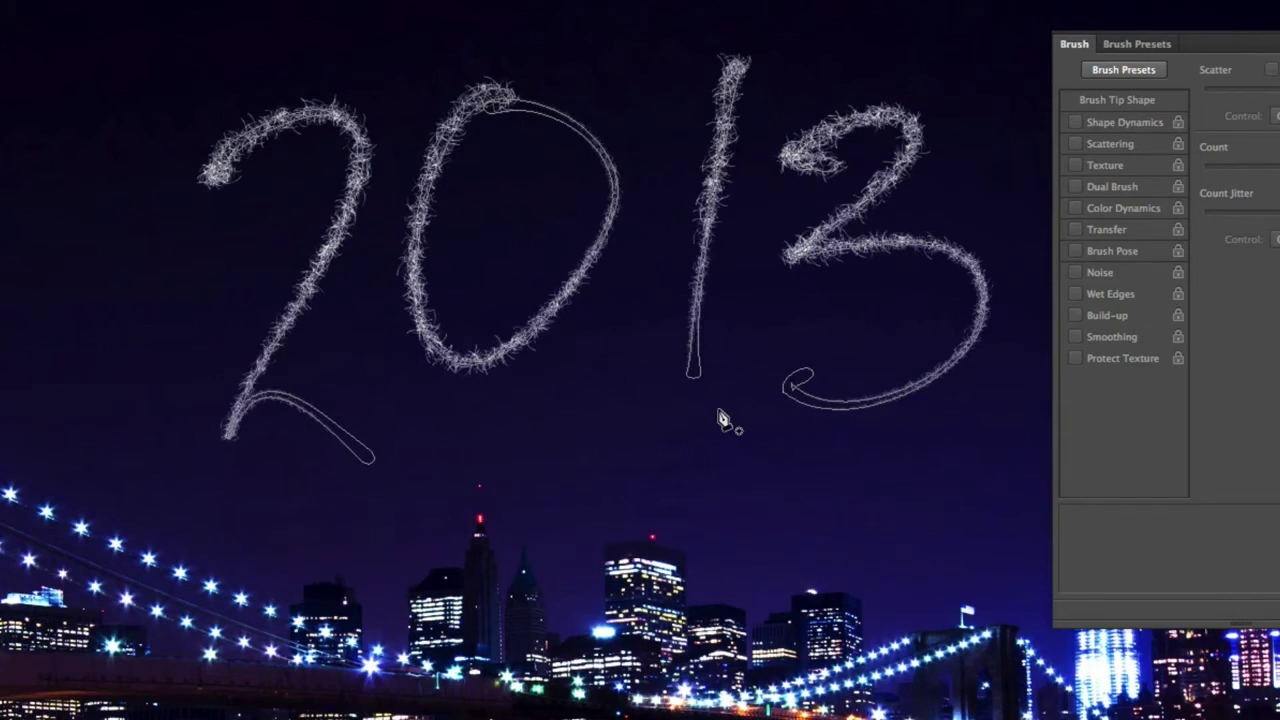
pyautogui.press('b')
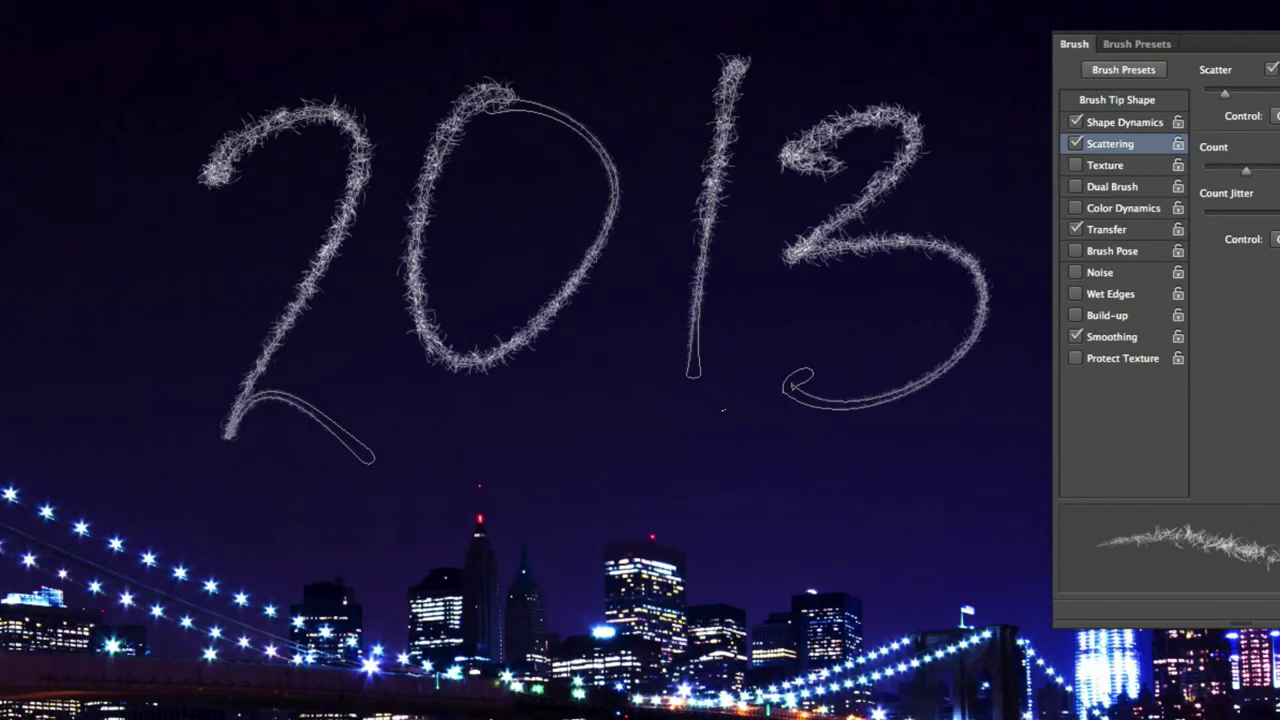
pyautogui.press('Return')
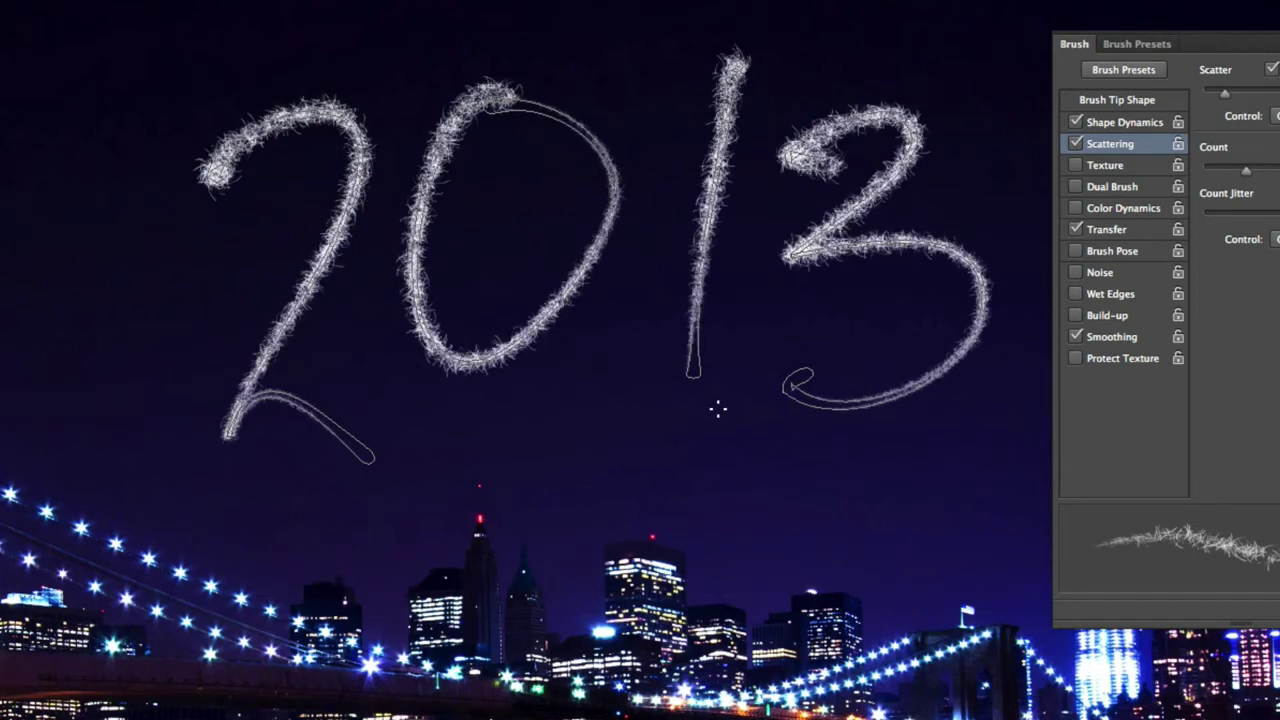
pyautogui.press('Return')
pyautogui.hotkey('ctrl', 'h')
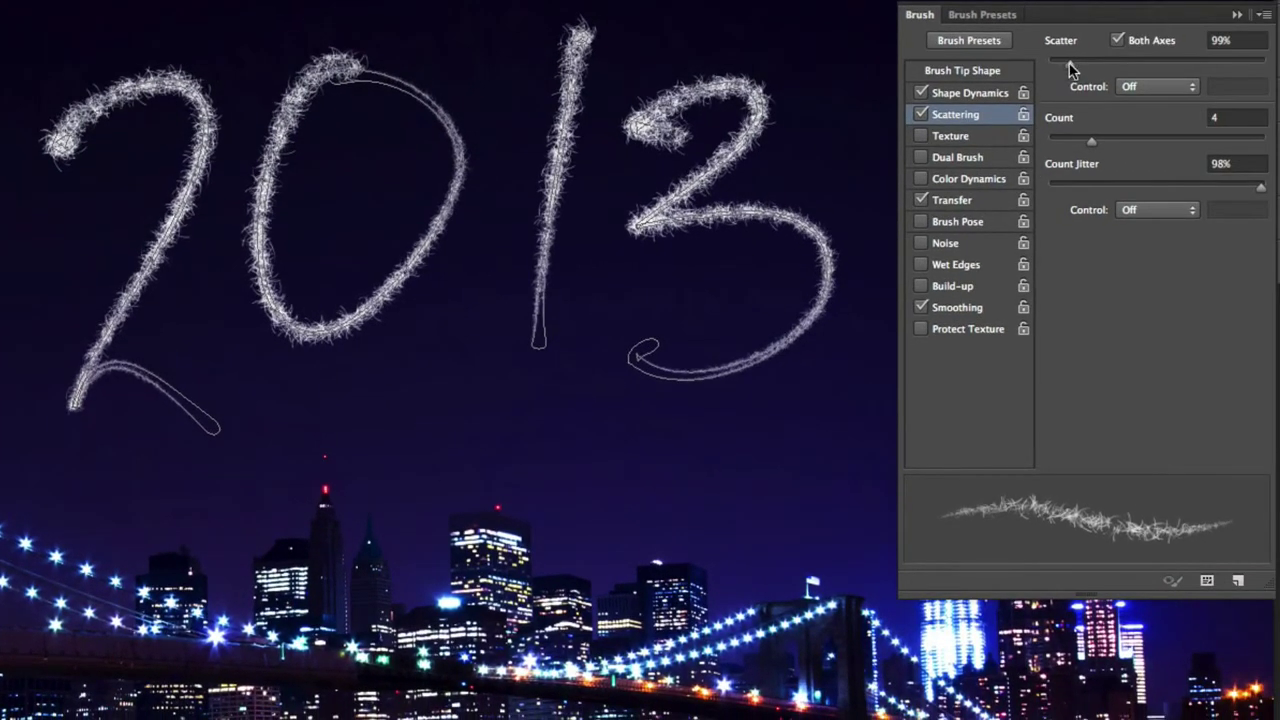
pyautogui.moveTo(1071, 63); pyautogui.dragTo(1117, 65)
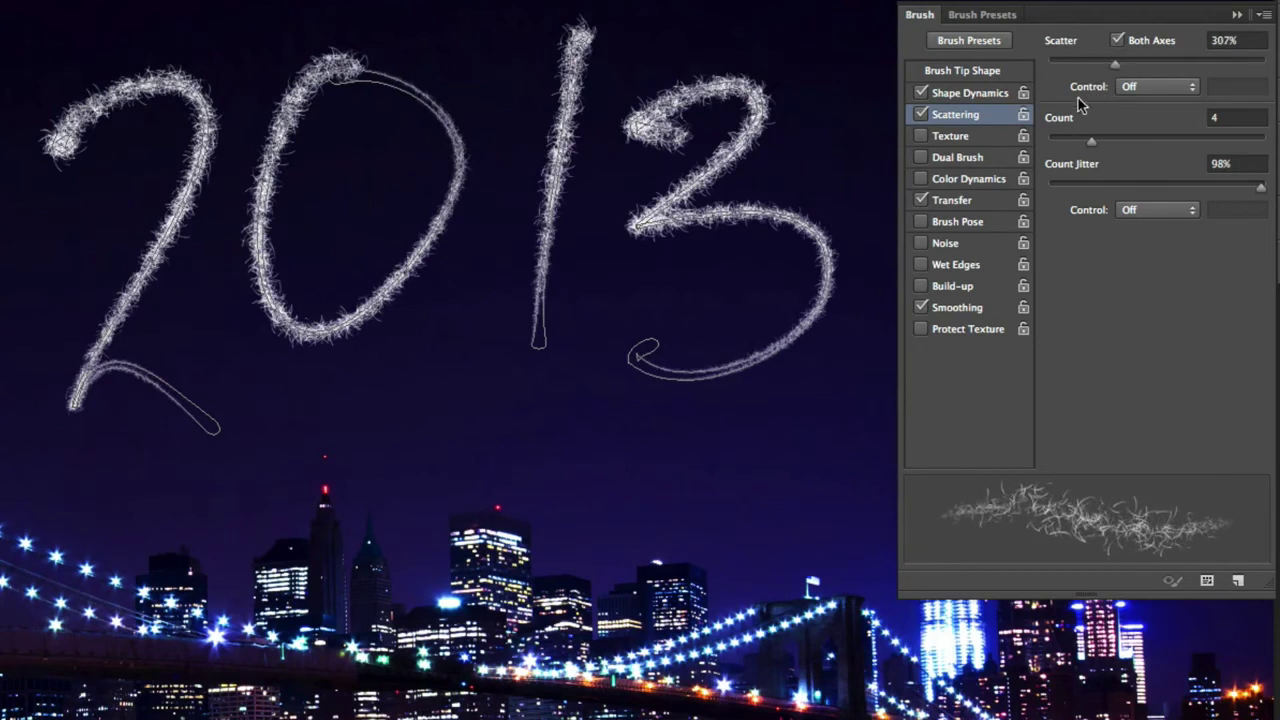
pyautogui.press('Return')
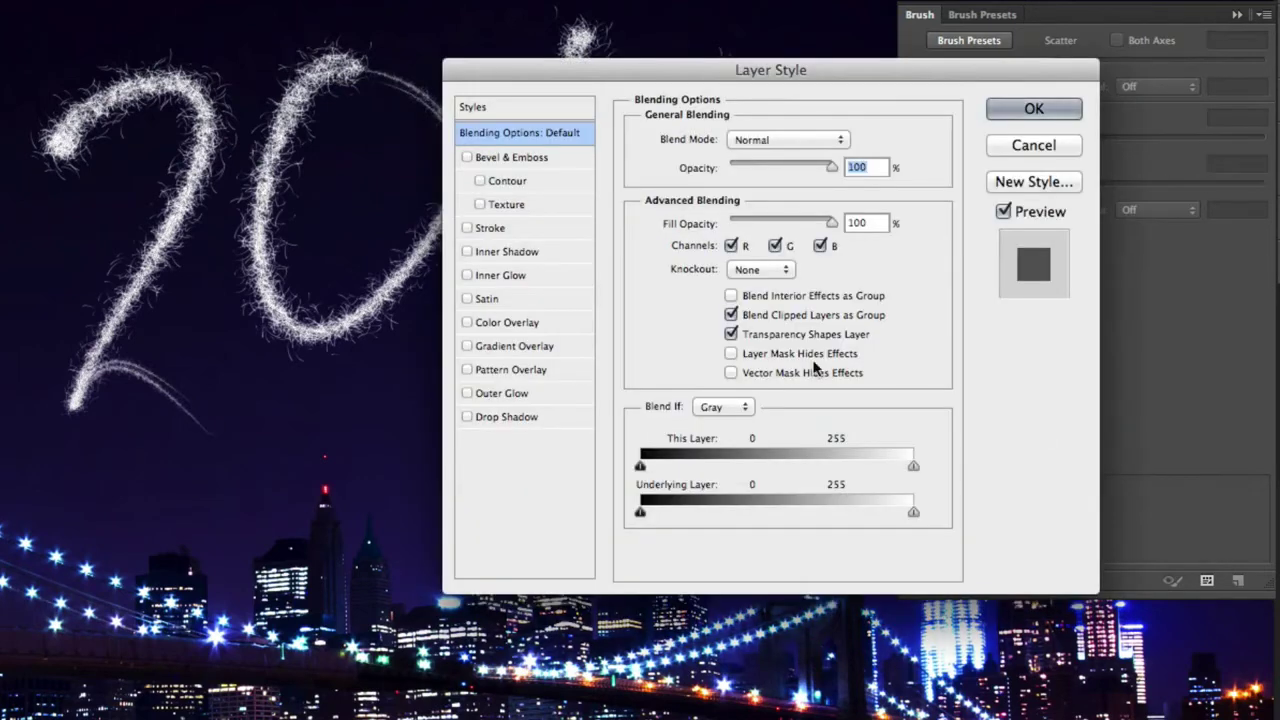
# Step: Add an Outer Glow in Linear Dodge (Add) mode with colour ff6d6d
pyautogui.click(502, 393)
pyautogui.click(773, 140)
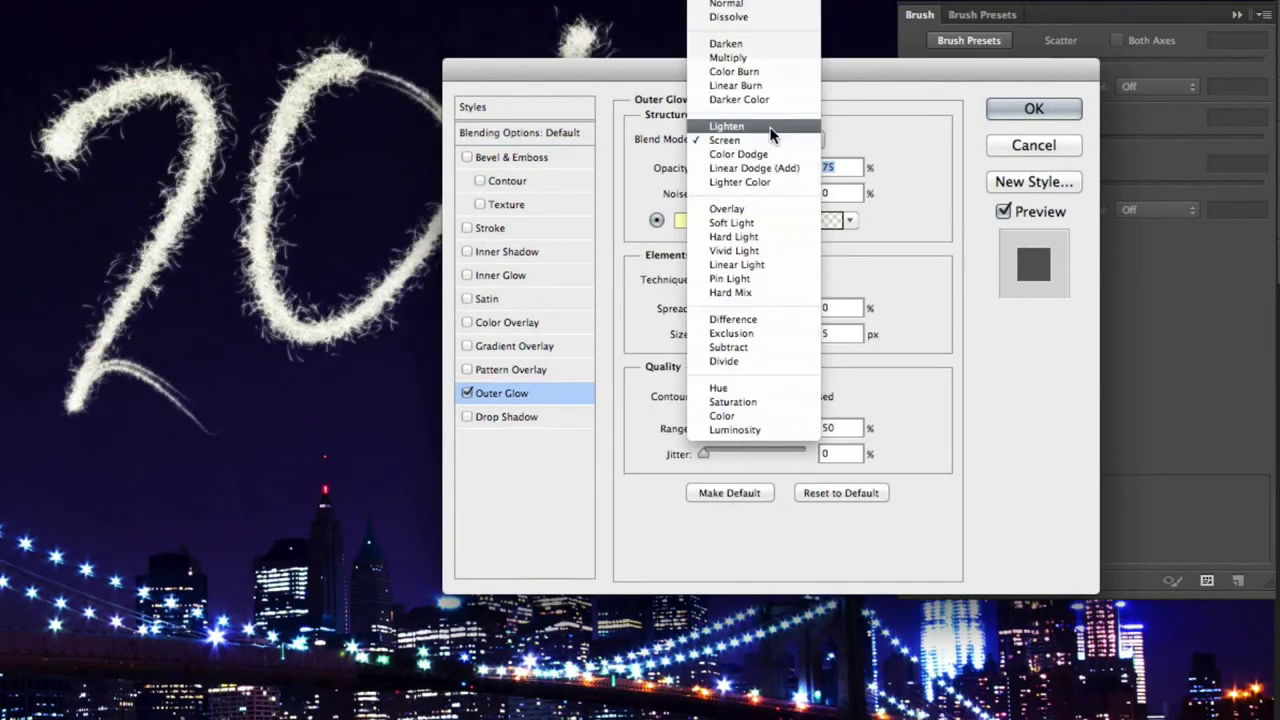
pyautogui.click(770, 163)
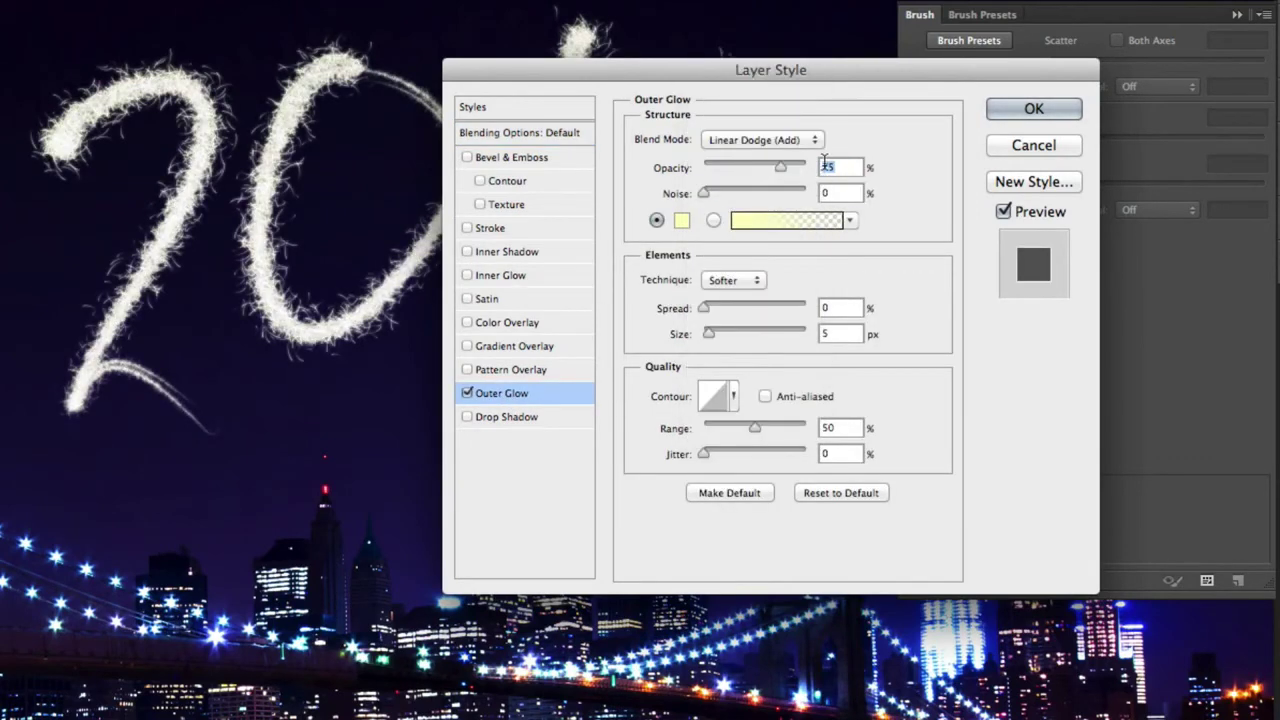
pyautogui.click(681, 220)
pyautogui.doubleClick(931, 491)
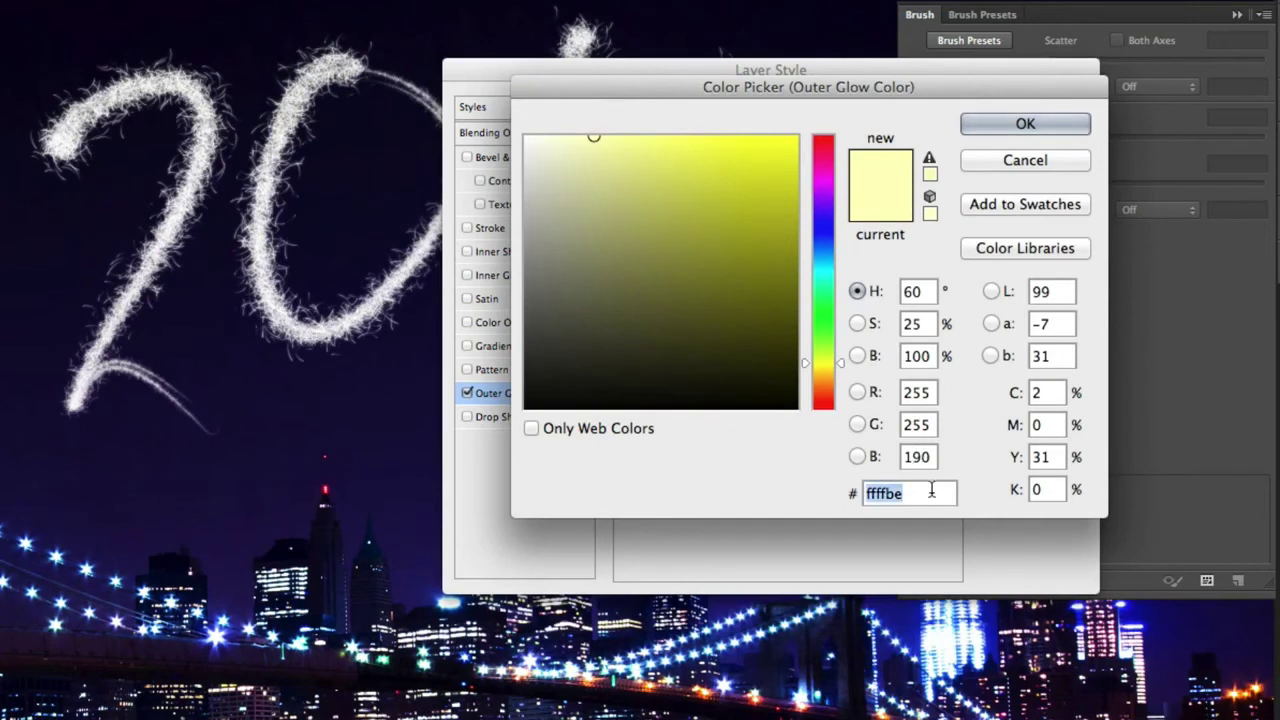
pyautogui.write('ff6d')
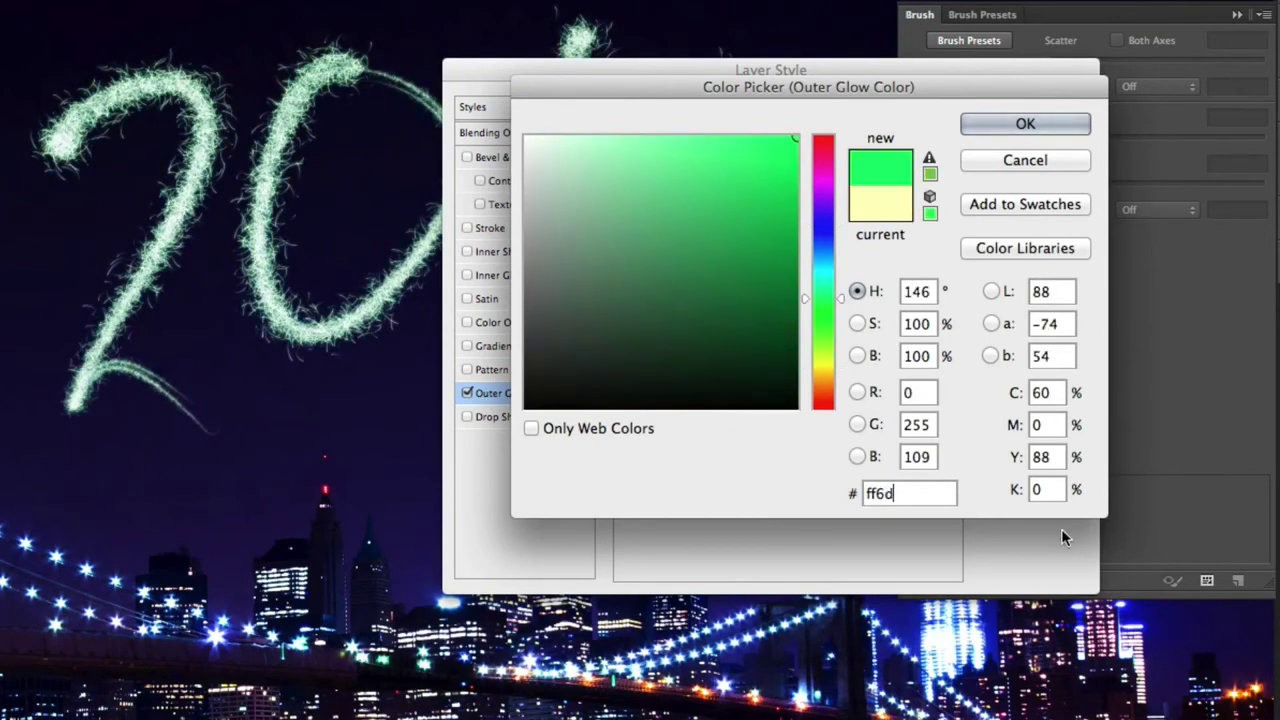
pyautogui.write('6d')
pyautogui.click(1024, 123)
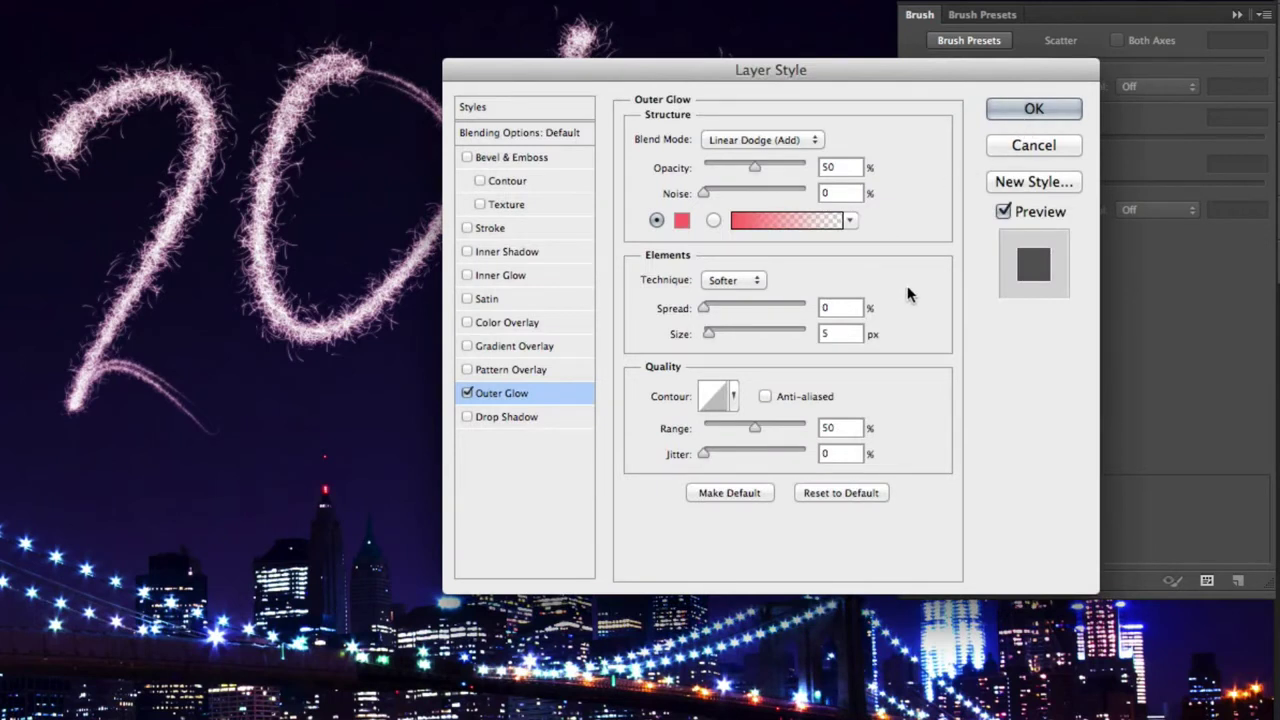
# Step: Set the glow Size to 250 px and Range to 30%, then apply
pyautogui.moveTo(709, 331); pyautogui.dragTo(806, 333)
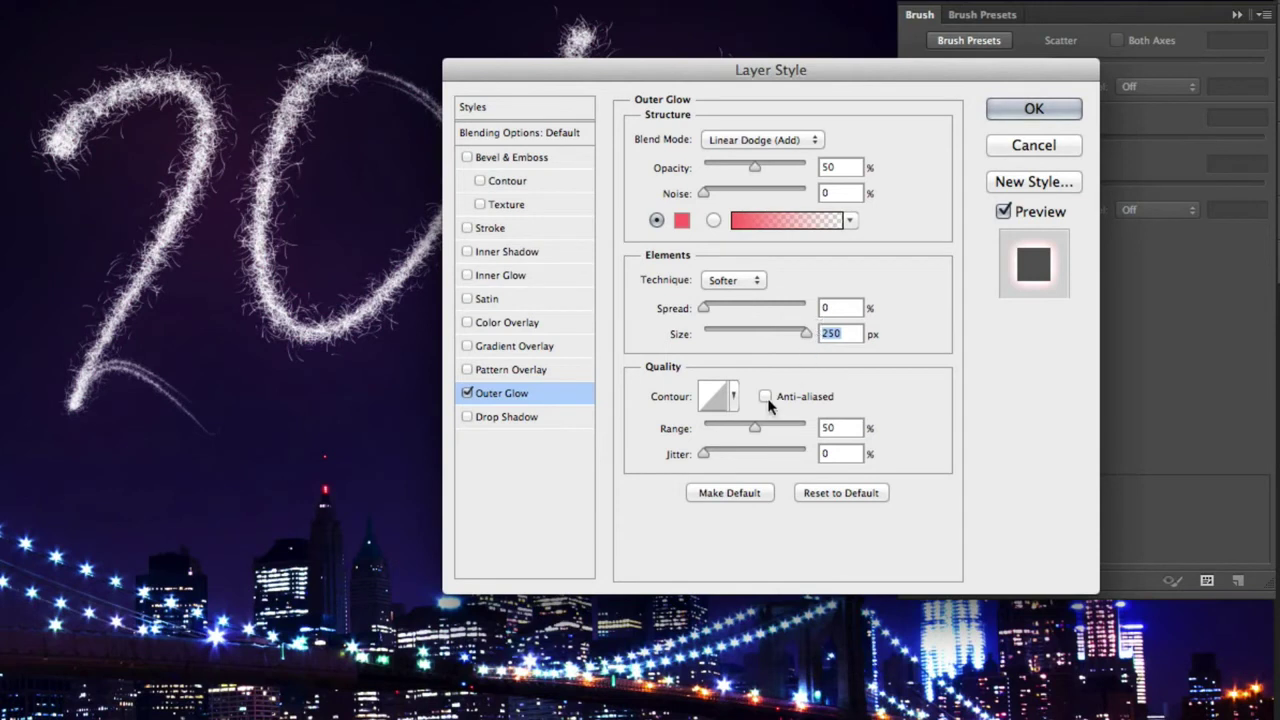
pyautogui.moveTo(752, 424); pyautogui.dragTo(732, 422)
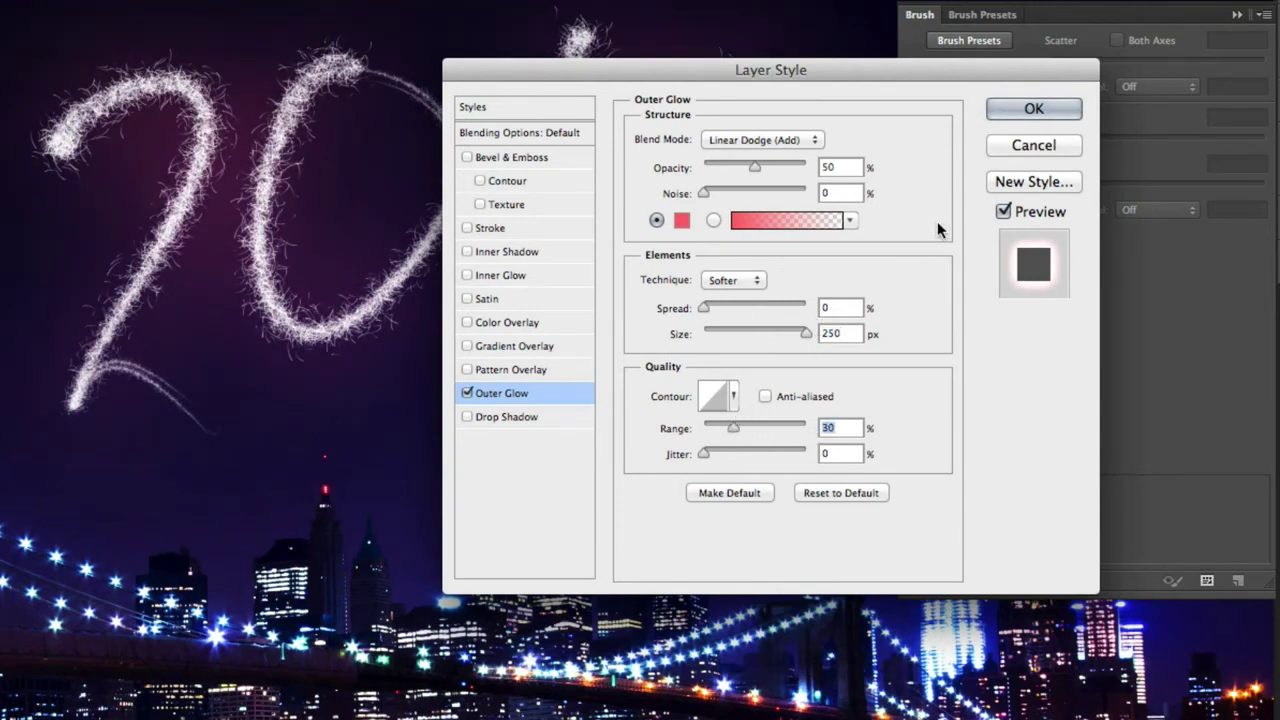
pyautogui.click(1031, 110)
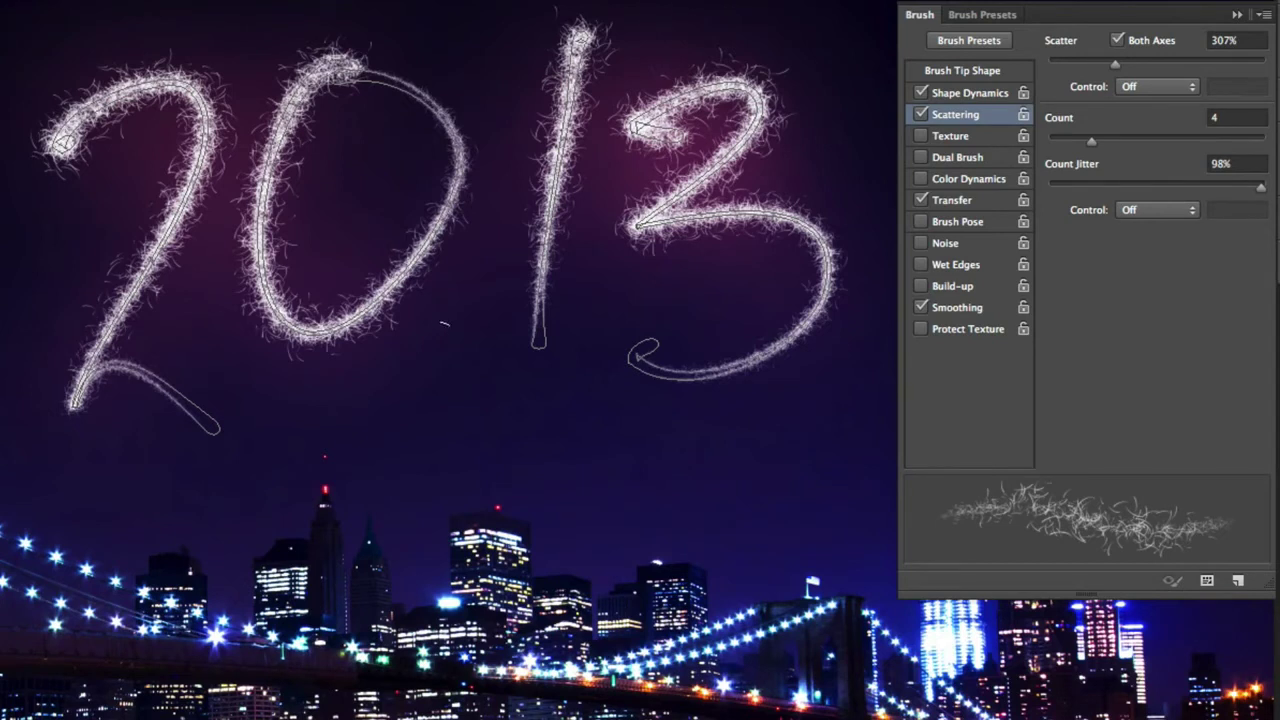
# Step: Pick the 70 px Star brush, set its spacing to 50%, and turn on Shape Dynamics
pyautogui.rightClick(445, 324)
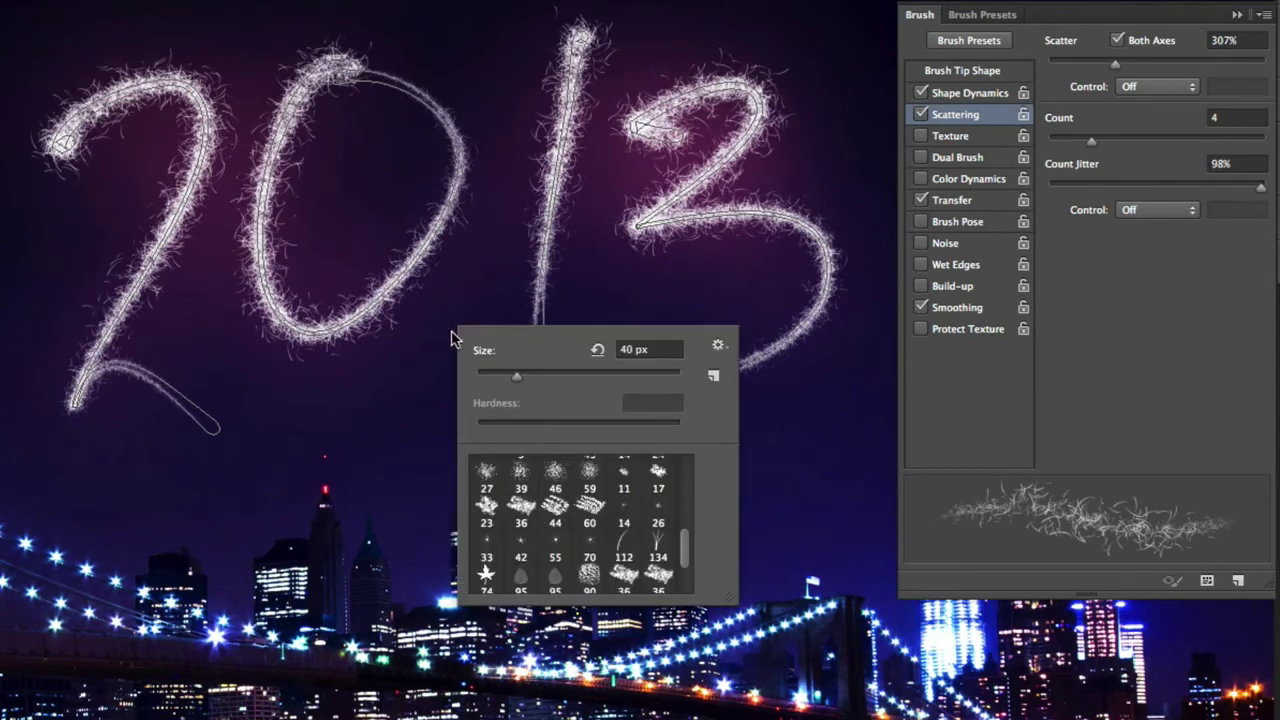
pyautogui.click(588, 541)
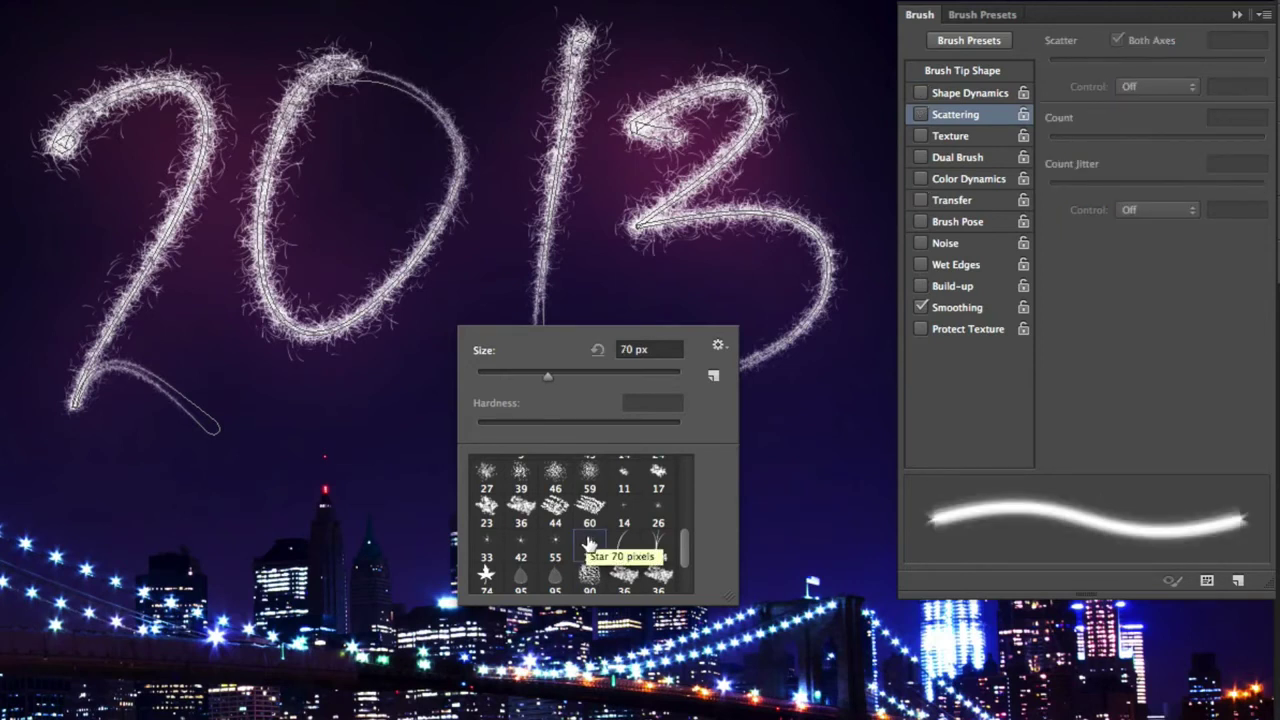
pyautogui.press('Return')
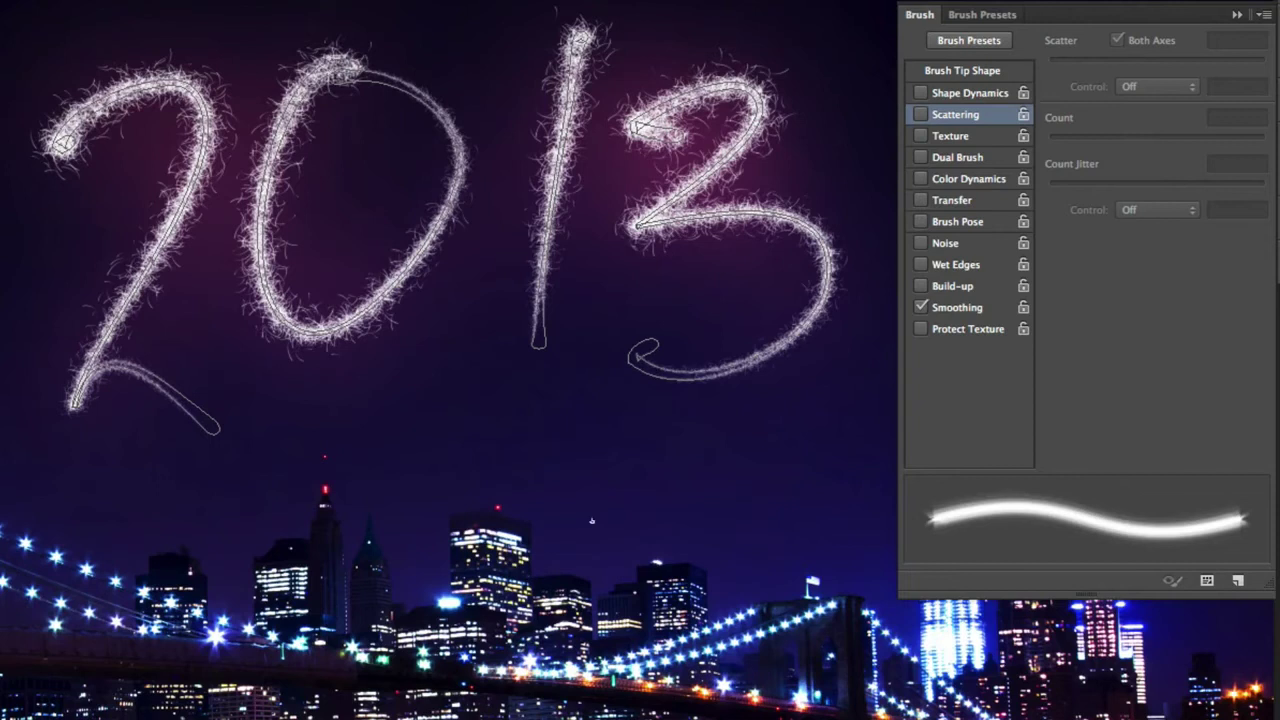
pyautogui.click(974, 73)
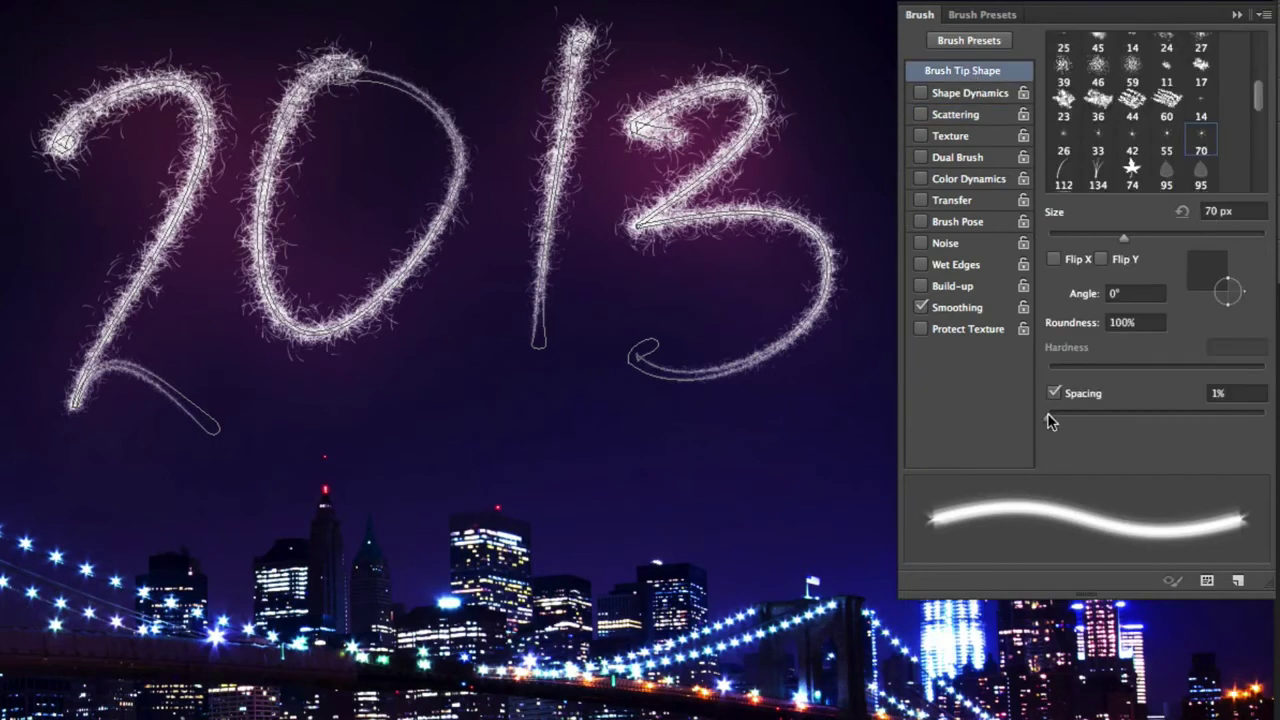
pyautogui.moveTo(1049, 417); pyautogui.dragTo(1101, 416)
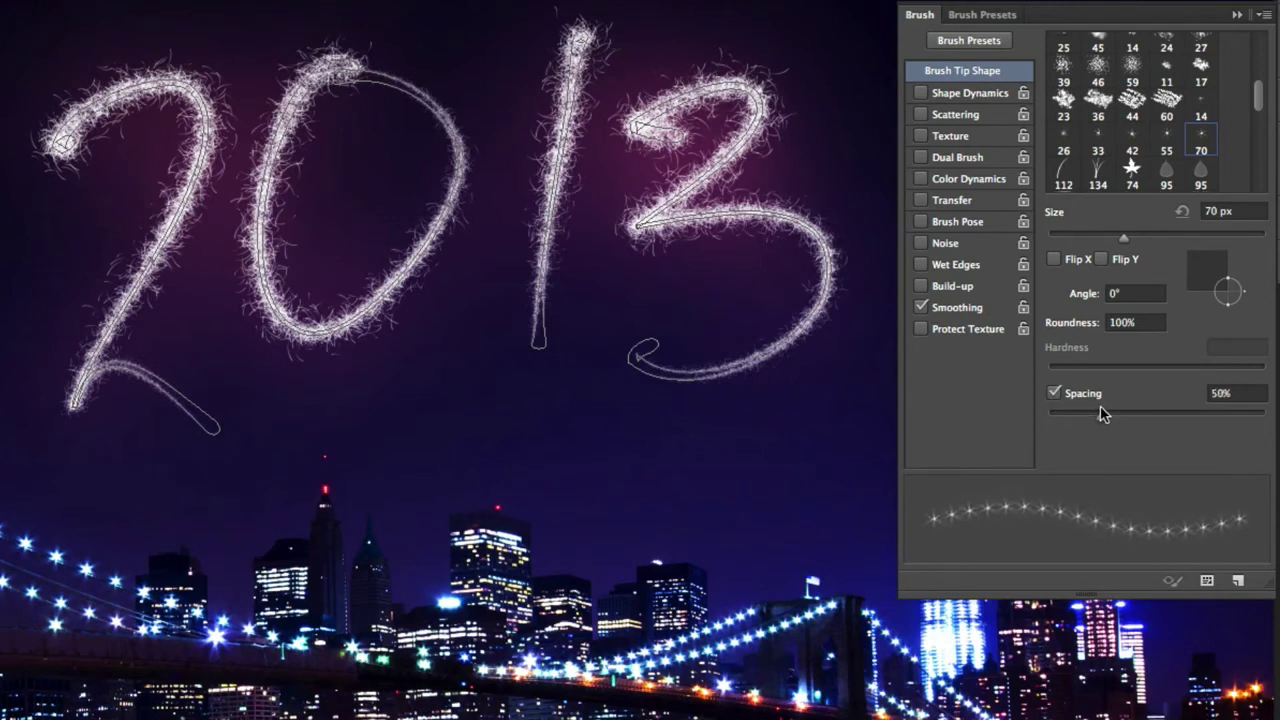
pyautogui.click(971, 93)
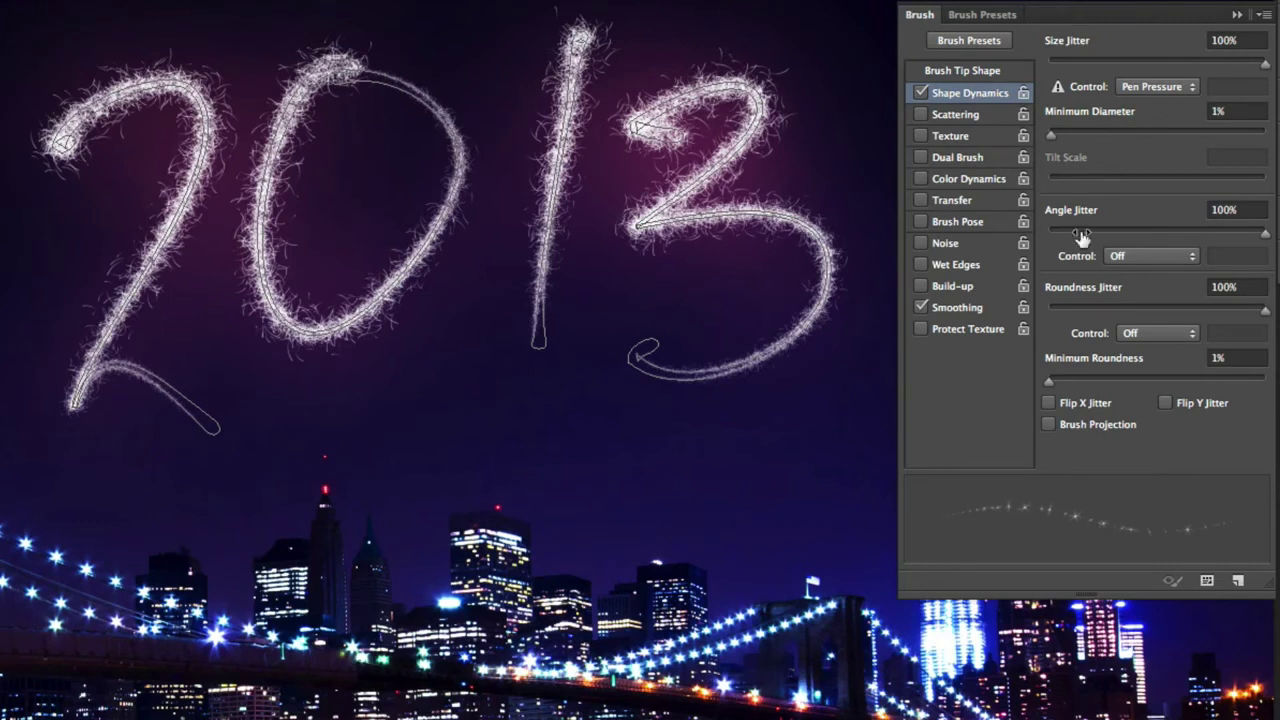
# Step: Turn on Scattering for the star brush with count 4, raising Scatter from 100% to about 460%
pyautogui.click(1157, 87)
pyautogui.click(1155, 86)
pyautogui.click(978, 118)
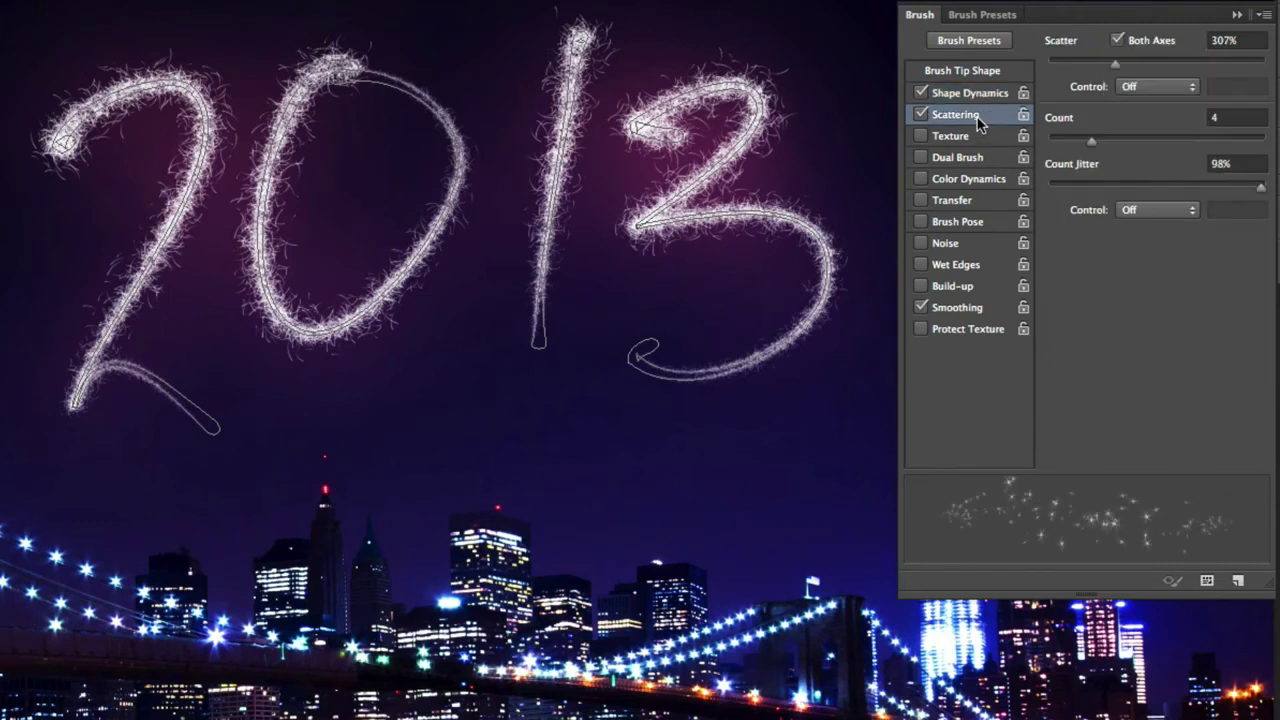
pyautogui.click(1214, 40)
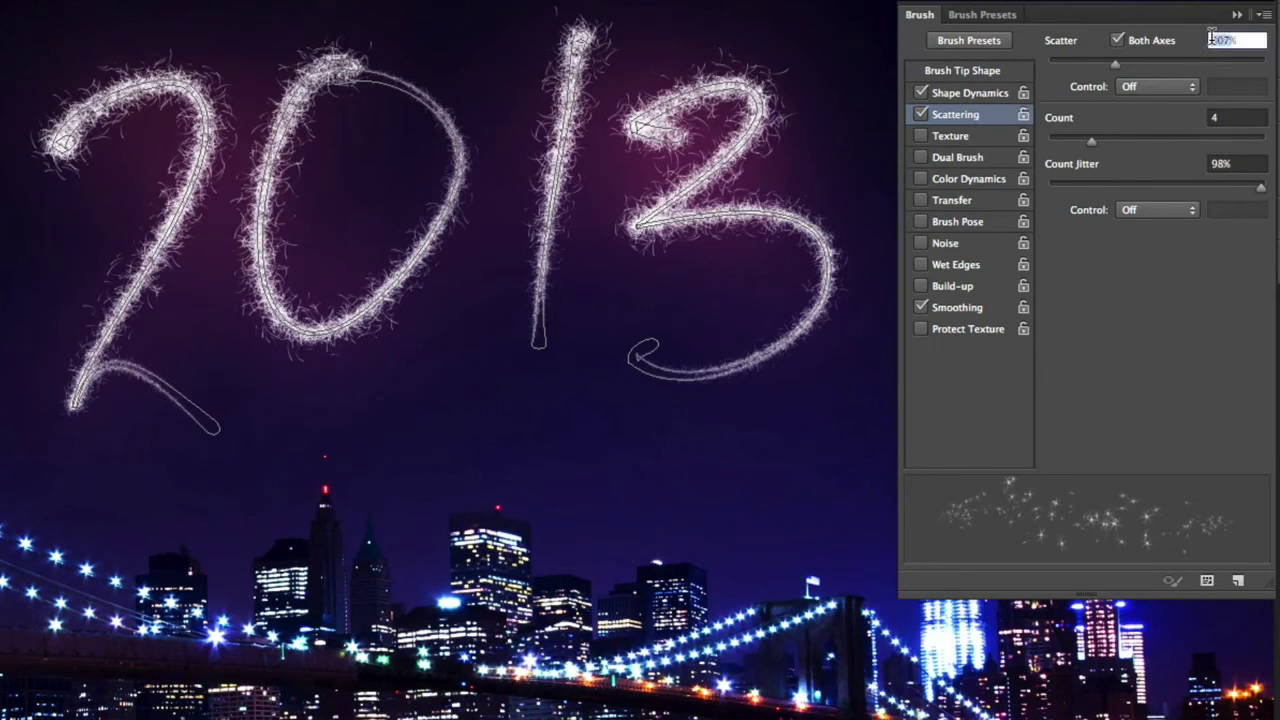
pyautogui.write('100')
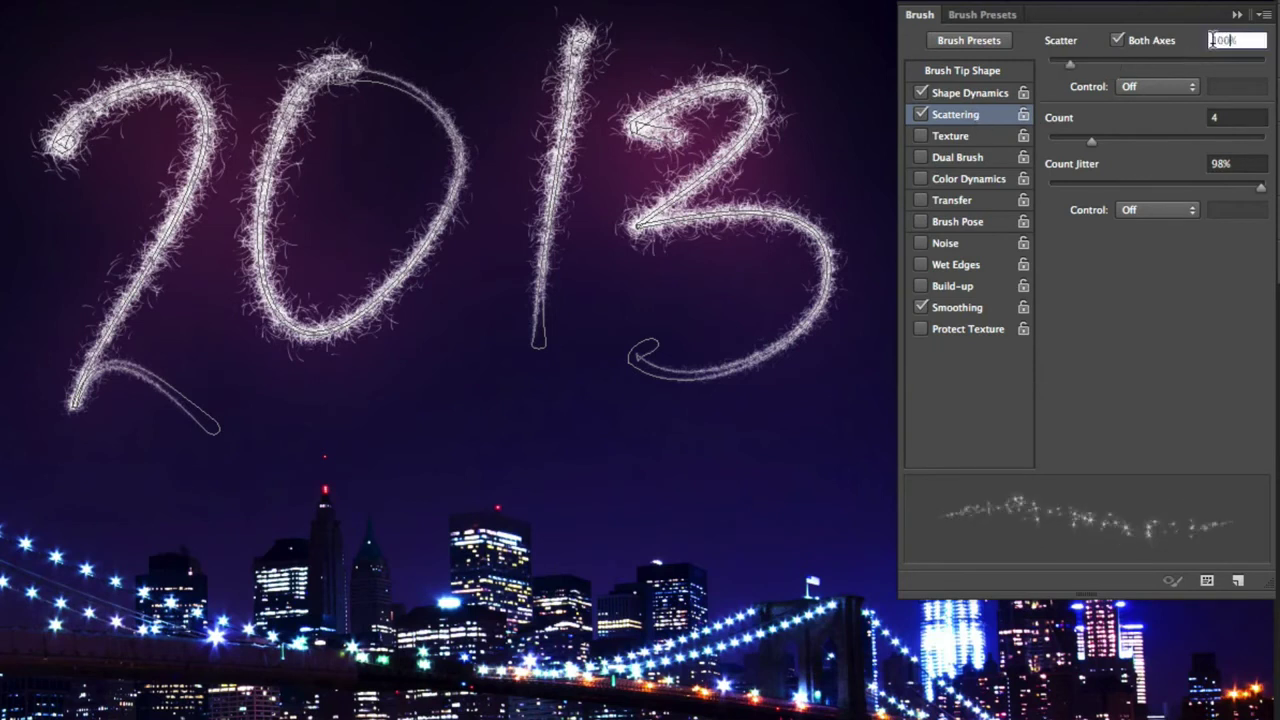
pyautogui.click(1234, 118)
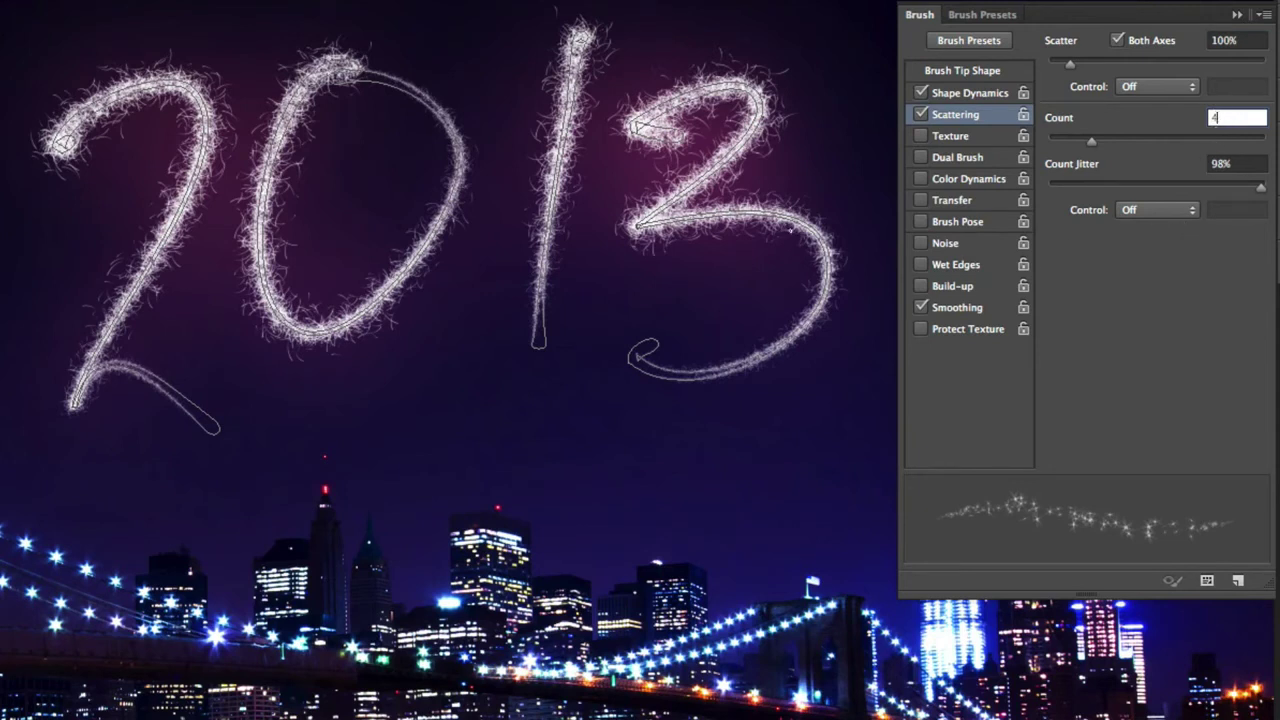
pyautogui.press('Return')
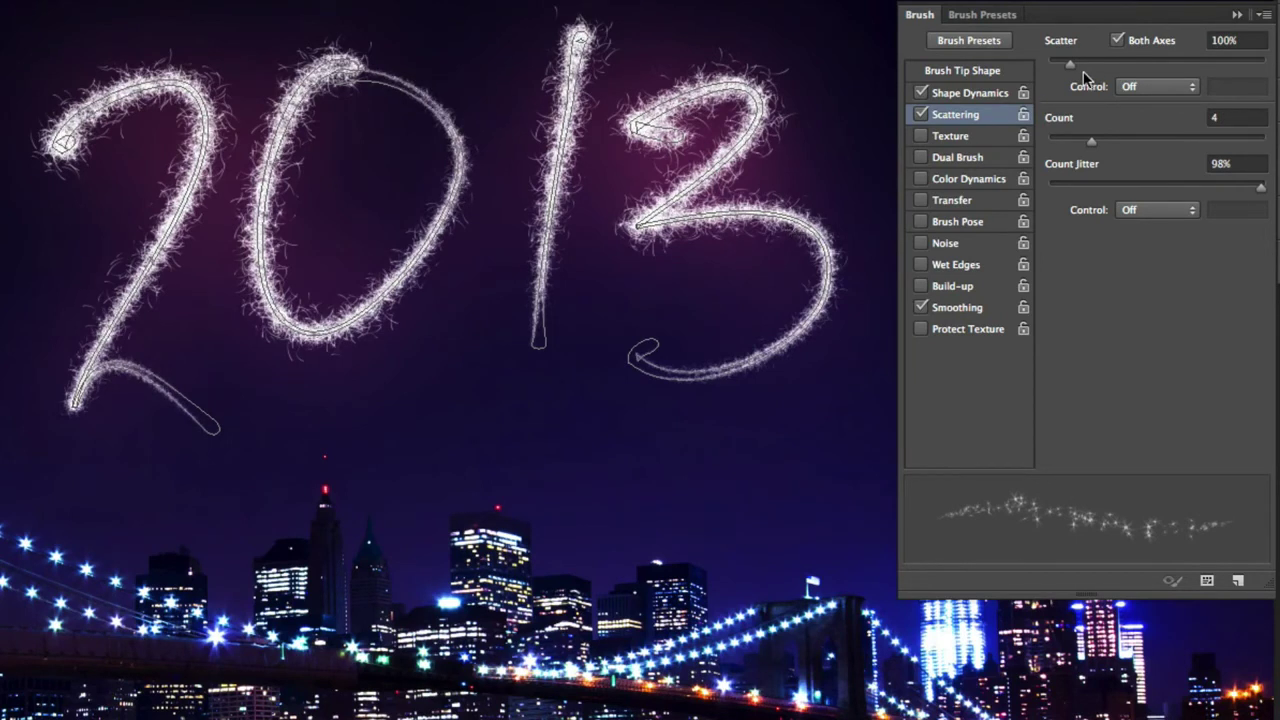
pyautogui.moveTo(1070, 63); pyautogui.dragTo(1147, 60)
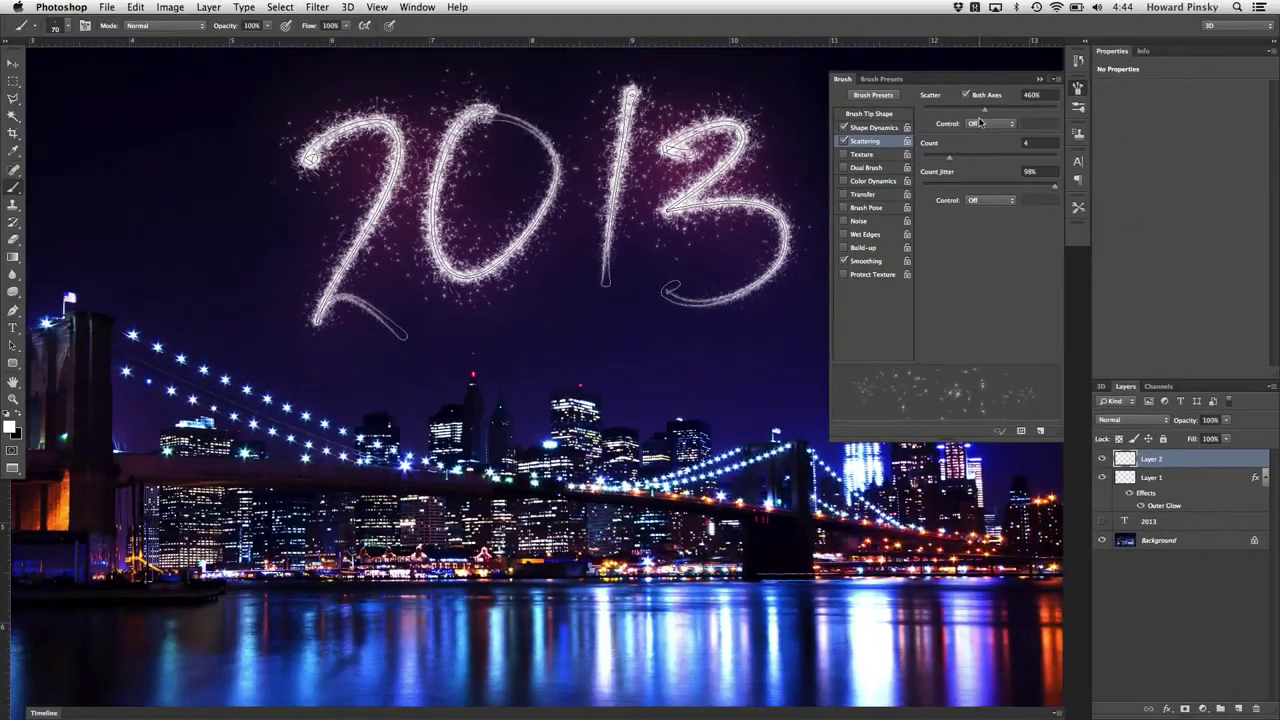
# Step: Give Layer 2 an orange ff6c00 Outer Glow in Linear Dodge (Add) at 20 px size
pyautogui.doubleClick(1218, 466)
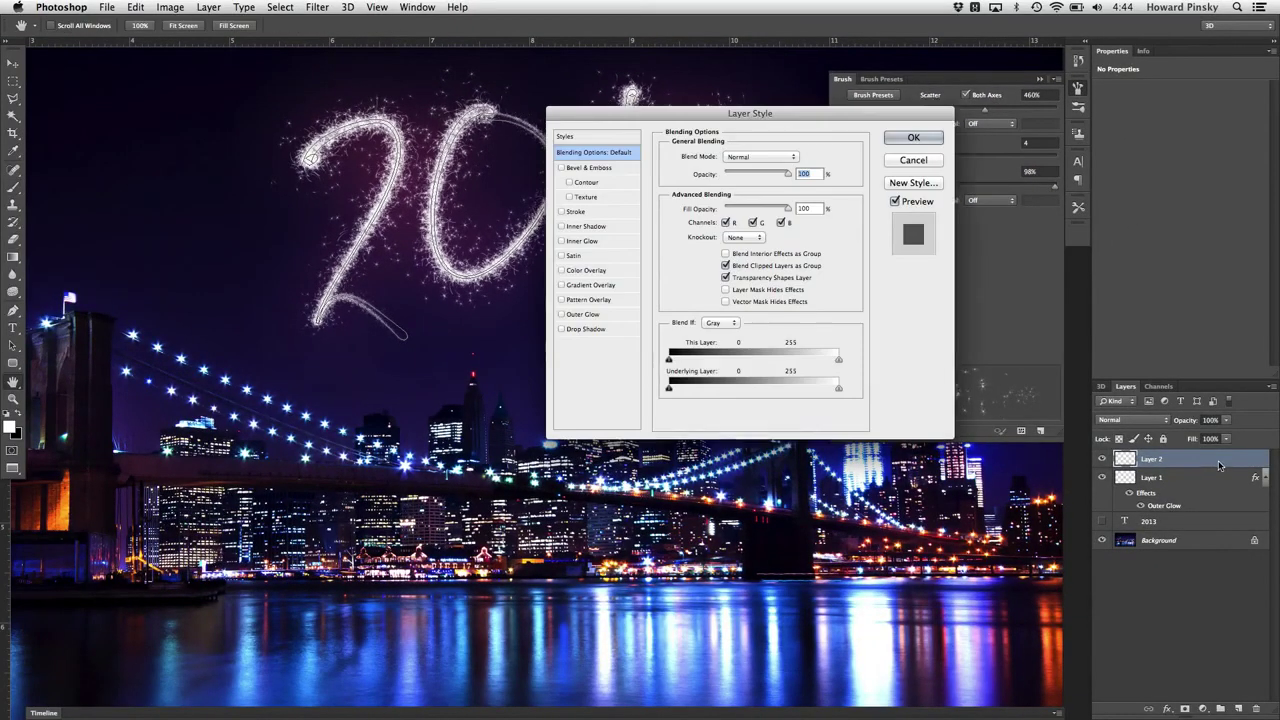
pyautogui.click(598, 315)
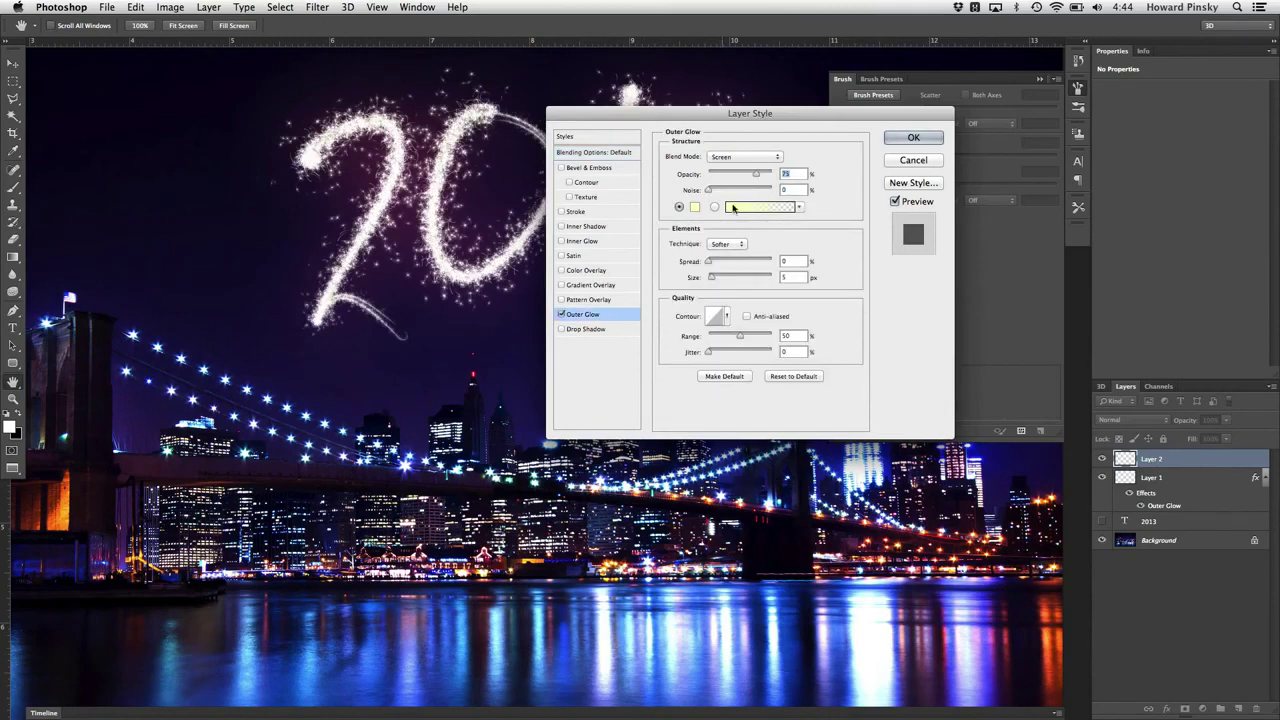
pyautogui.click(758, 157)
pyautogui.click(767, 175)
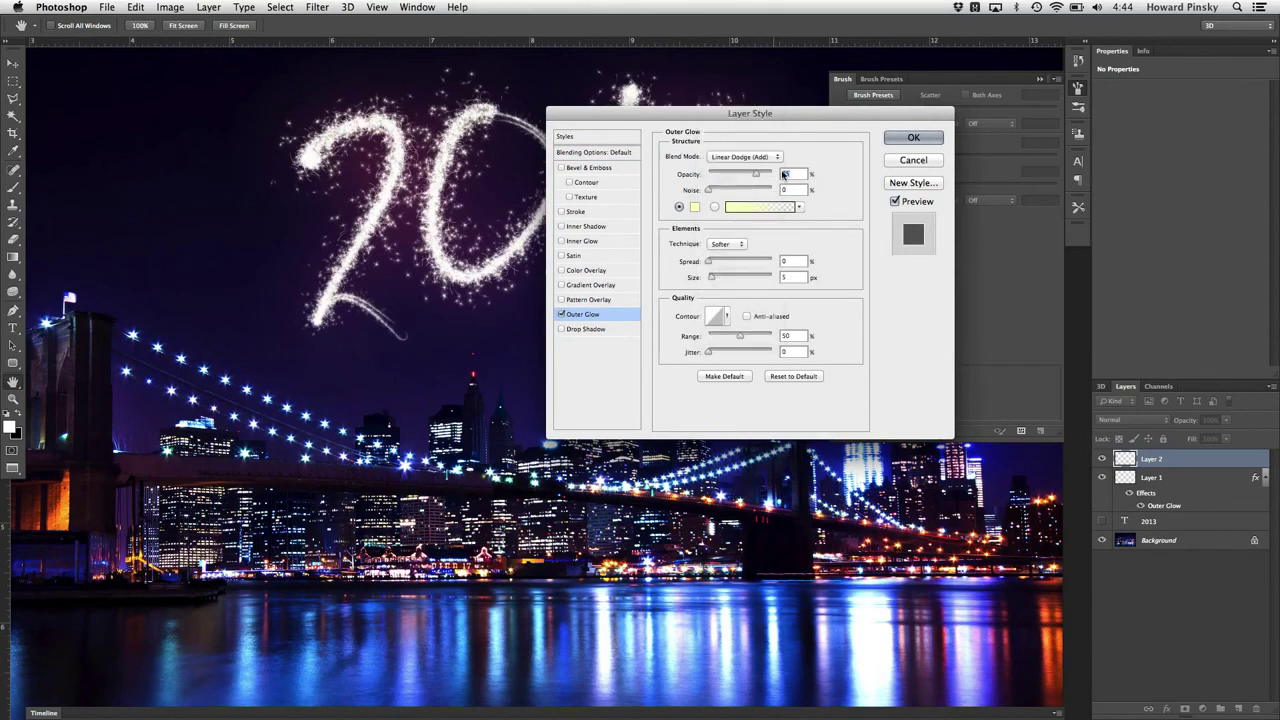
pyautogui.click(695, 206)
pyautogui.click(835, 375)
pyautogui.write('ffc600')
pyautogui.doubleClick(849, 375)
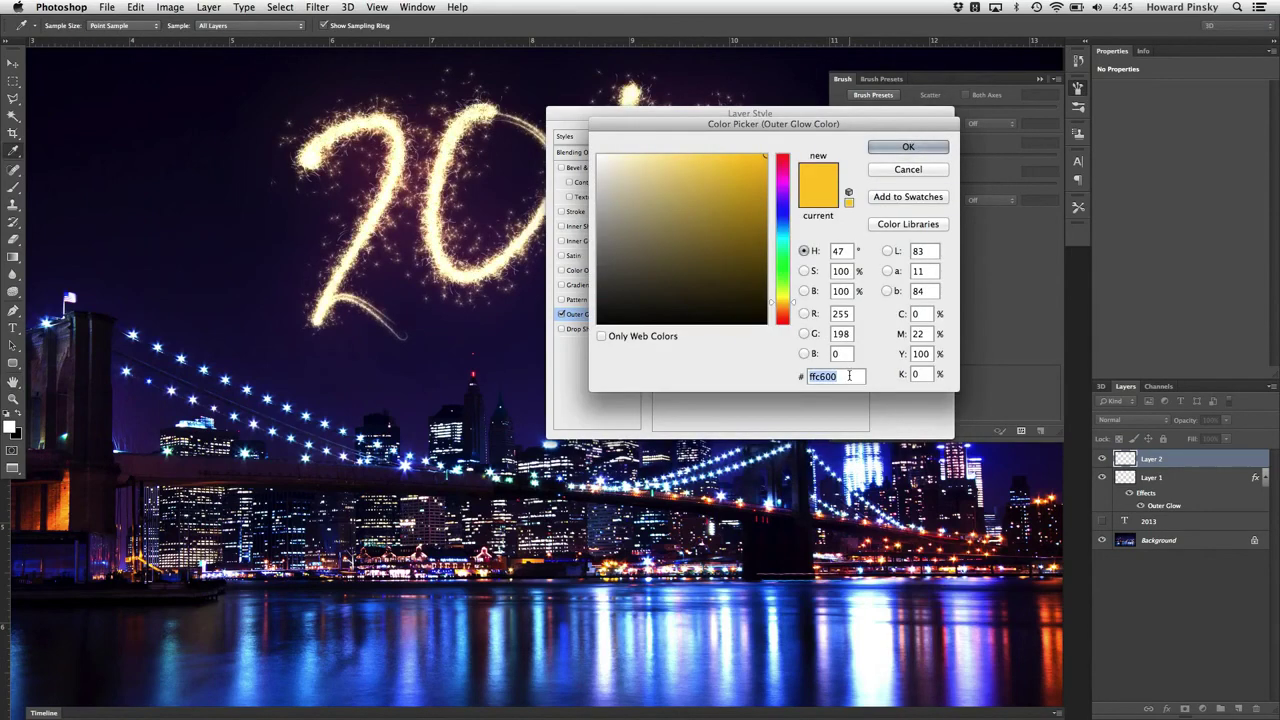
pyautogui.write('ff')
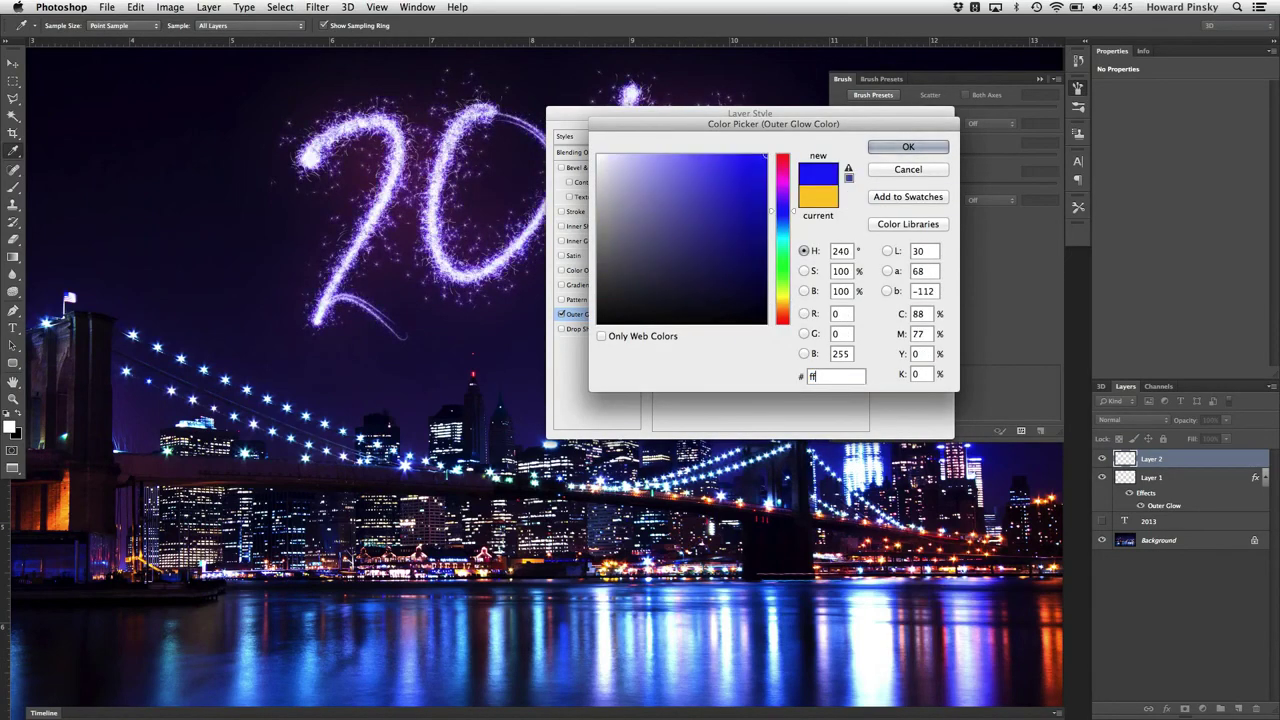
pyautogui.write('6c00')
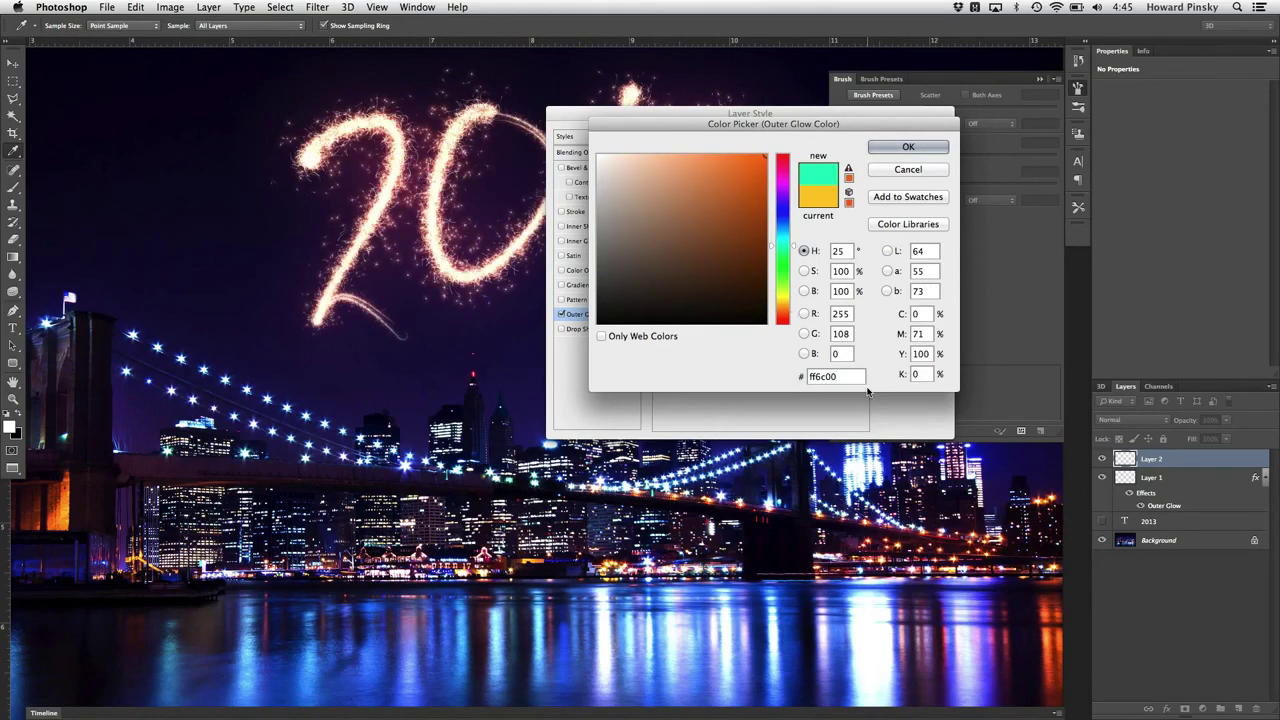
pyautogui.press('Return')
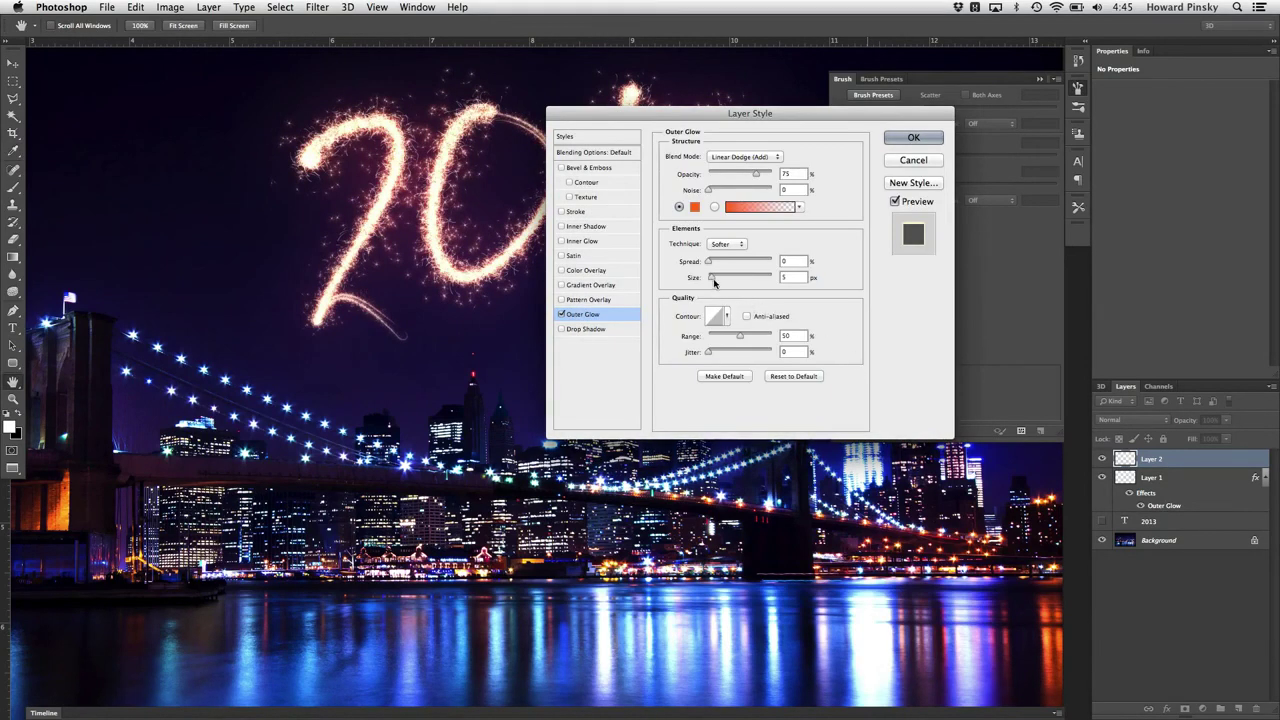
pyautogui.write('20')
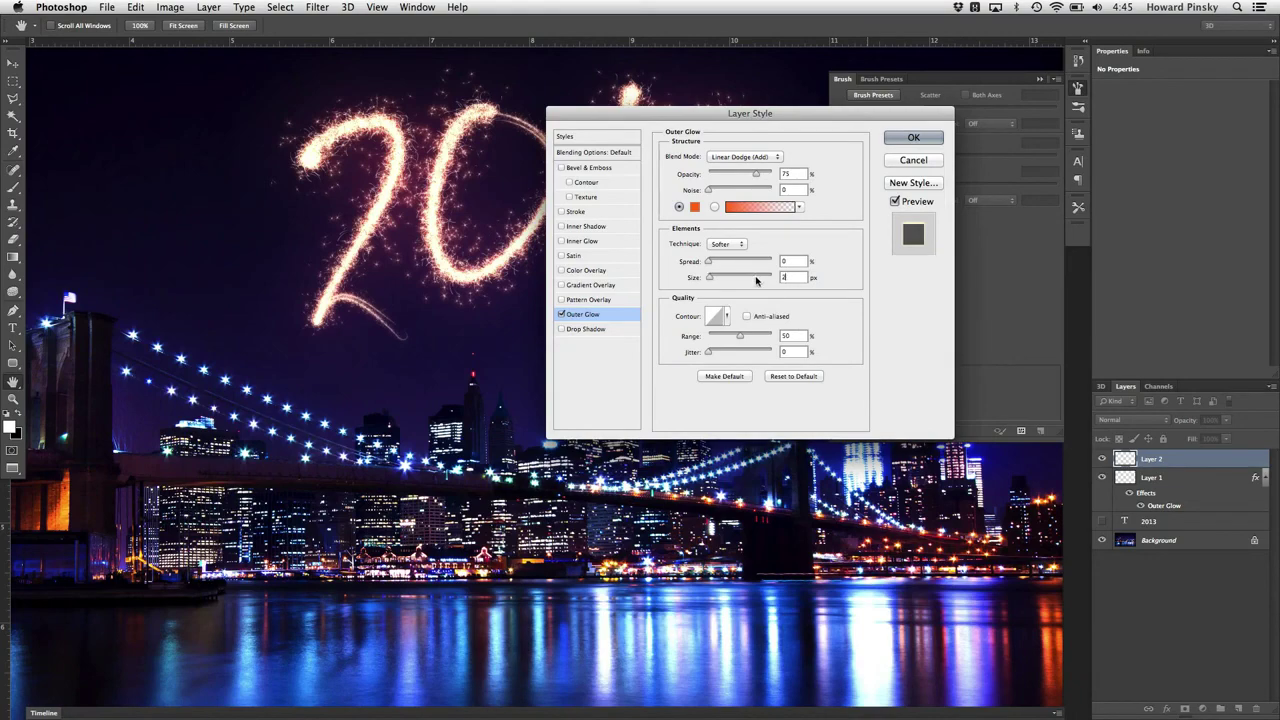